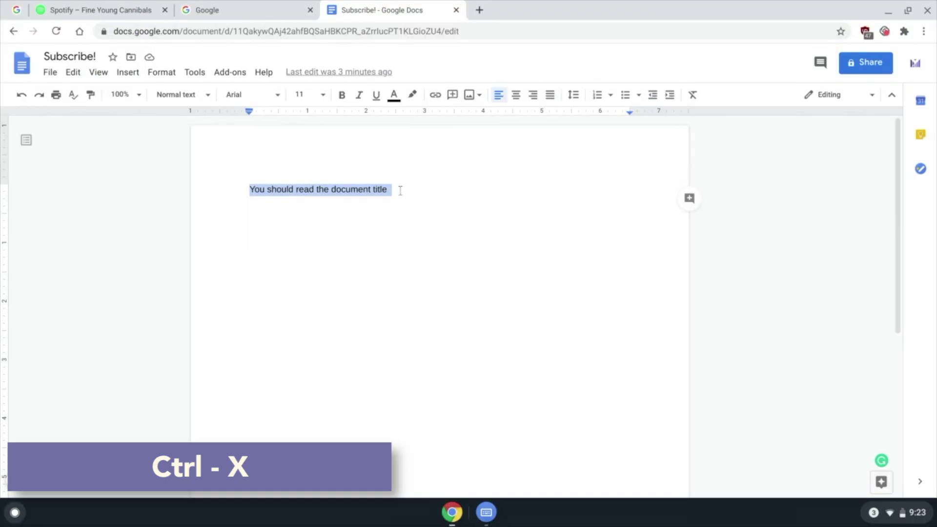
# Cut the line 'You should read the document title', paste it lower, then briefly highlight the address bar
pyautogui.hotkey('ctrl', 'x')
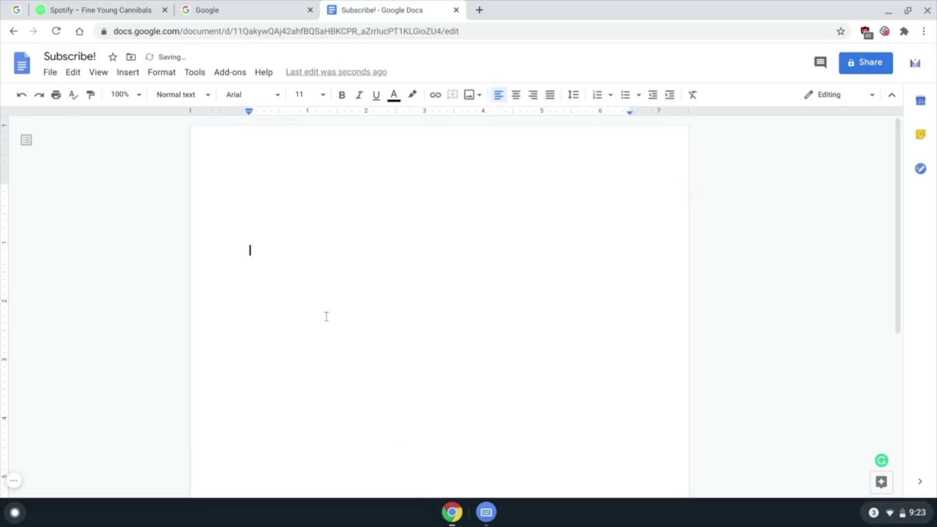
pyautogui.hotkey('ctrl', 'v')
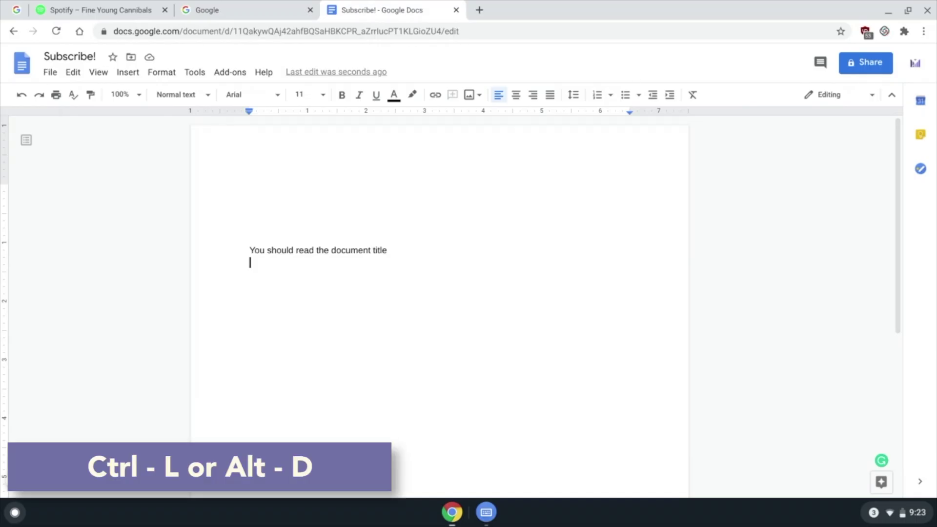
pyautogui.hotkey('ctrl', 'l')
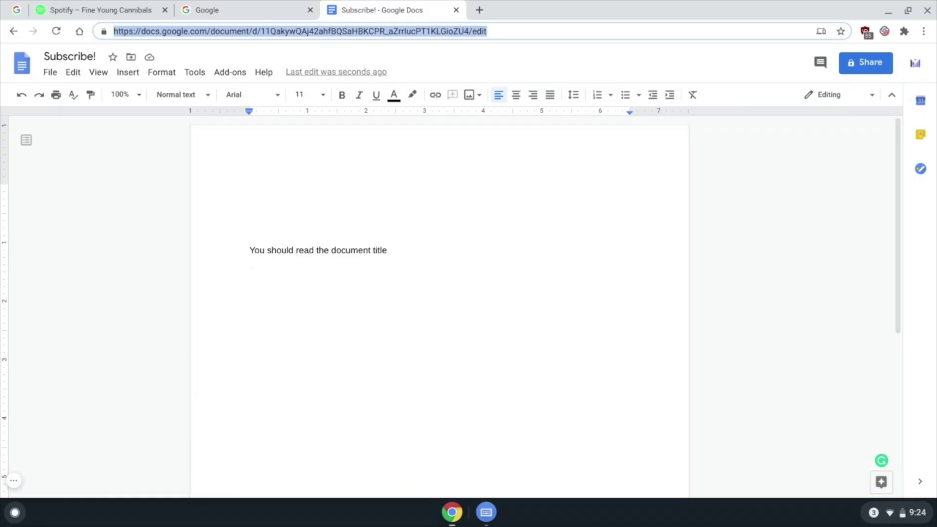
pyautogui.press('Escape')
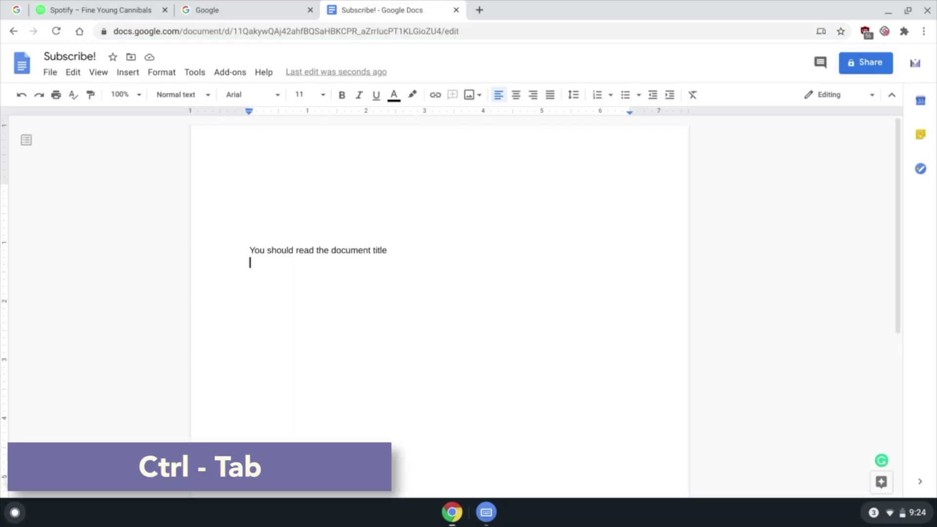
pyautogui.hotkey('ctrl', 'Tab')
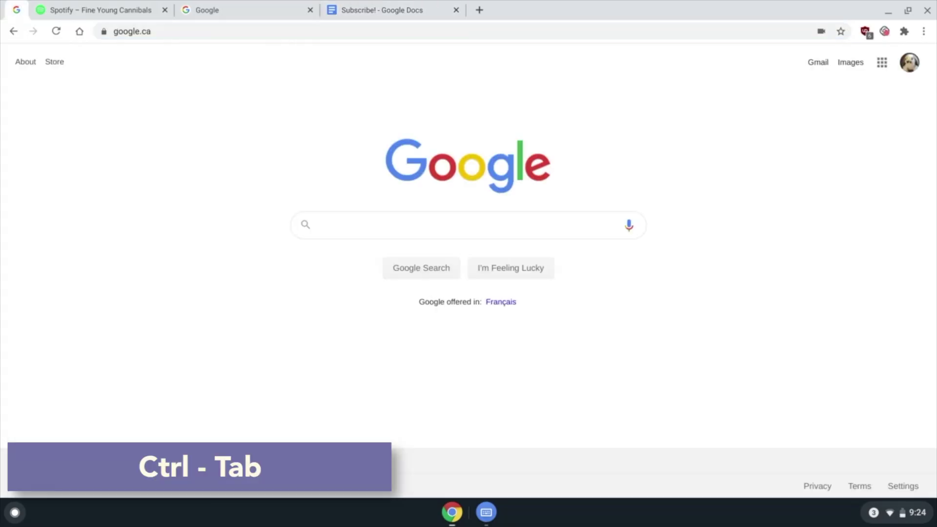
pyautogui.hotkey('ctrl', 'Tab')
pyautogui.hotkey('ctrl', 'Tab')
pyautogui.hotkey('ctrl', 'Tab')
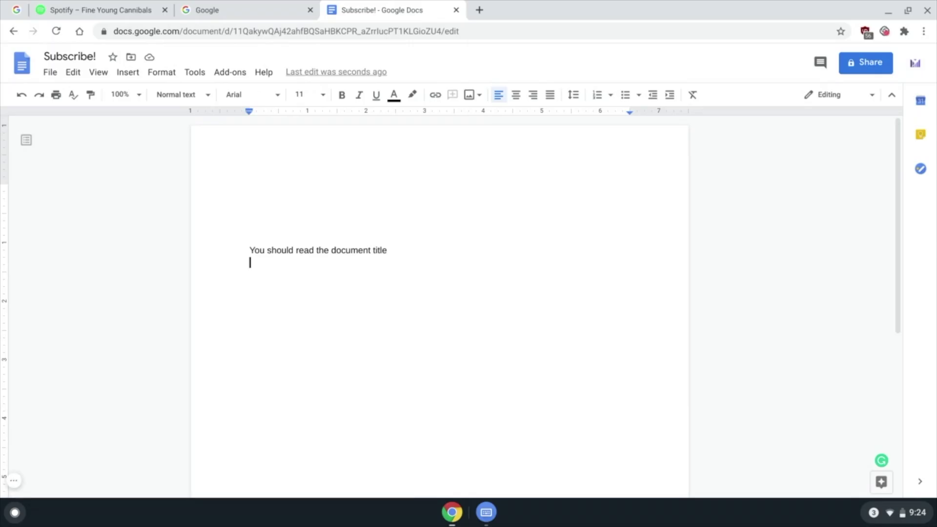
pyautogui.hotkey('ctrl', '2')
pyautogui.hotkey('ctrl', '3')
pyautogui.hotkey('ctrl', '4')
pyautogui.hotkey('ctrl', '3')
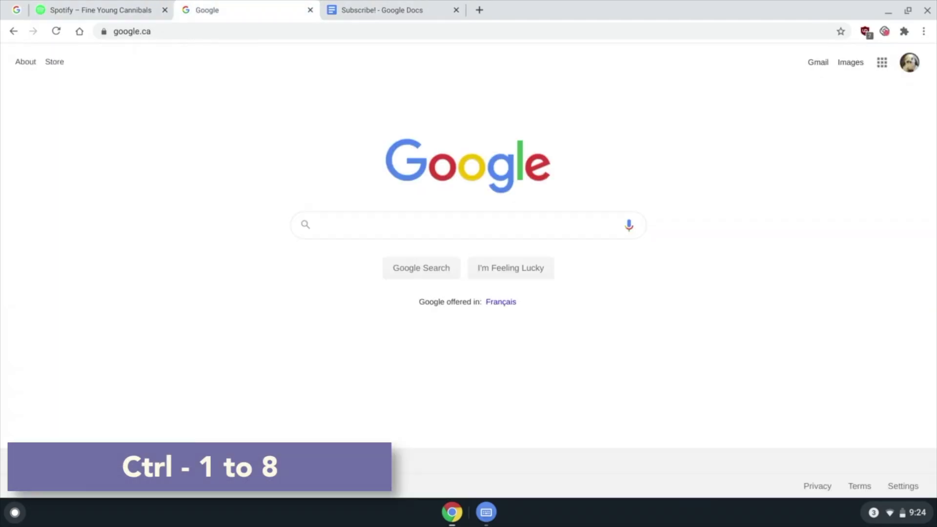
pyautogui.hotkey('ctrl', '4')
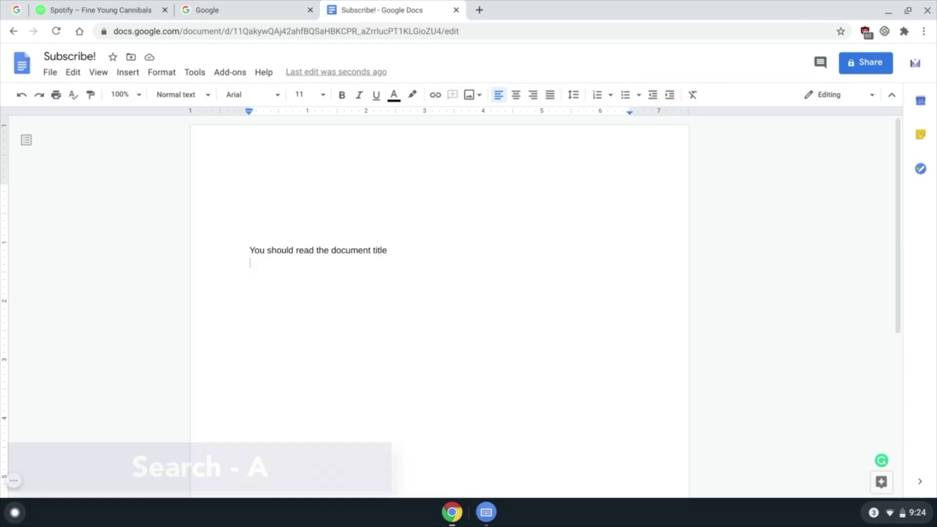
pyautogui.press('super+a')
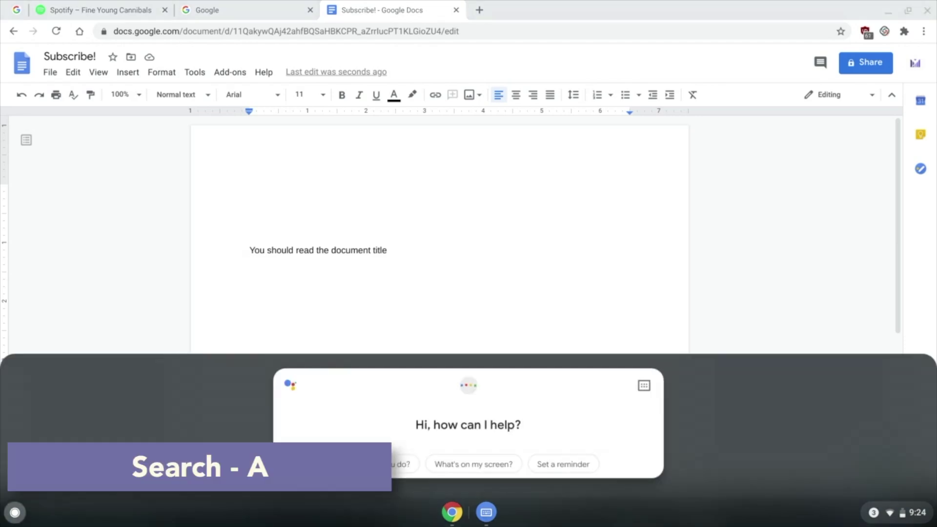
pyautogui.press('Escape')
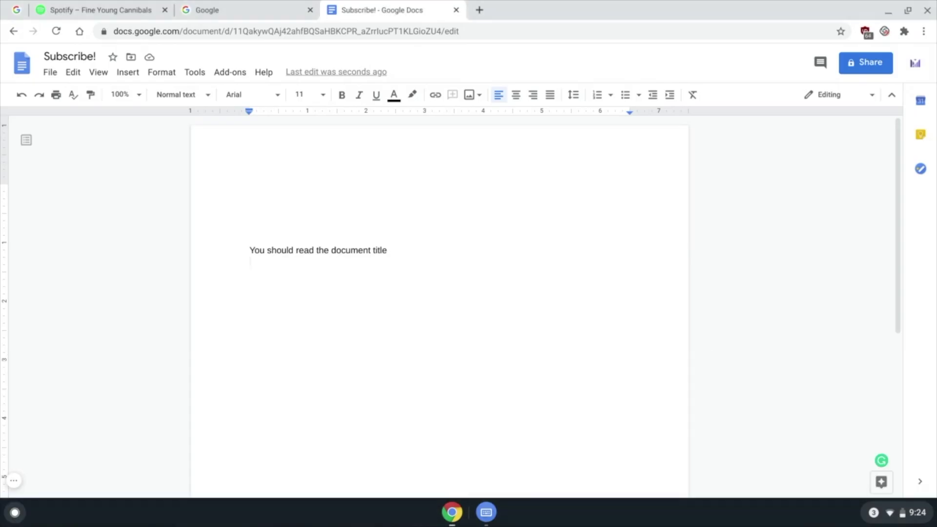
# Add a new tab and a second window, start a search, and reload the document page
pyautogui.hotkey('ctrl', 't')
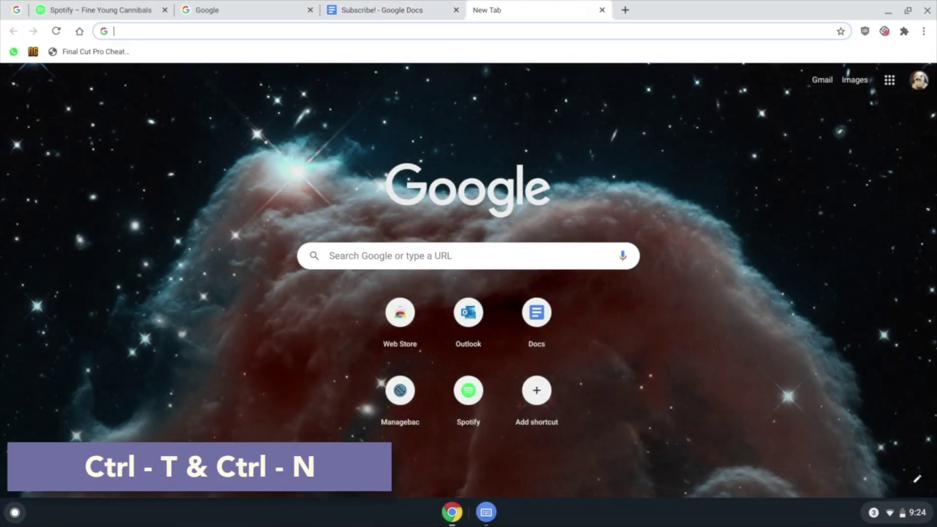
pyautogui.hotkey('ctrl', 'n')
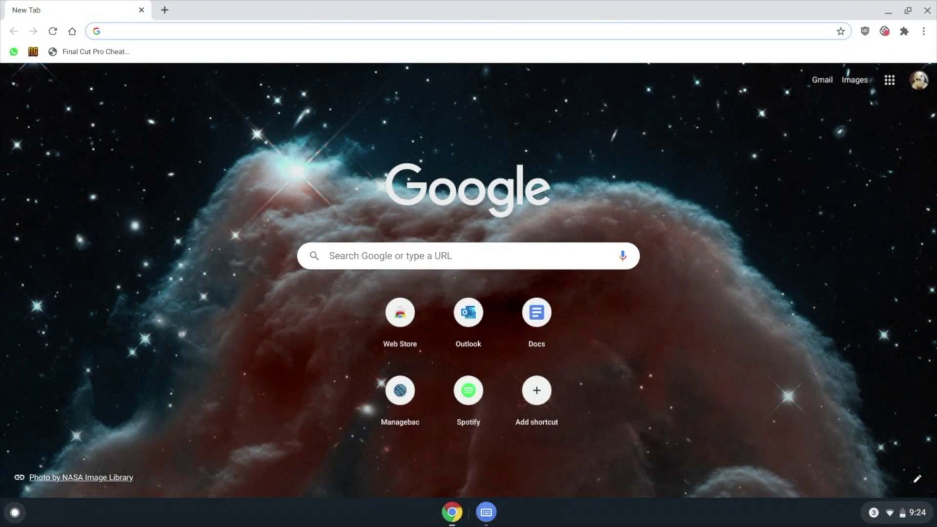
pyautogui.hotkey('ctrl', 'e')
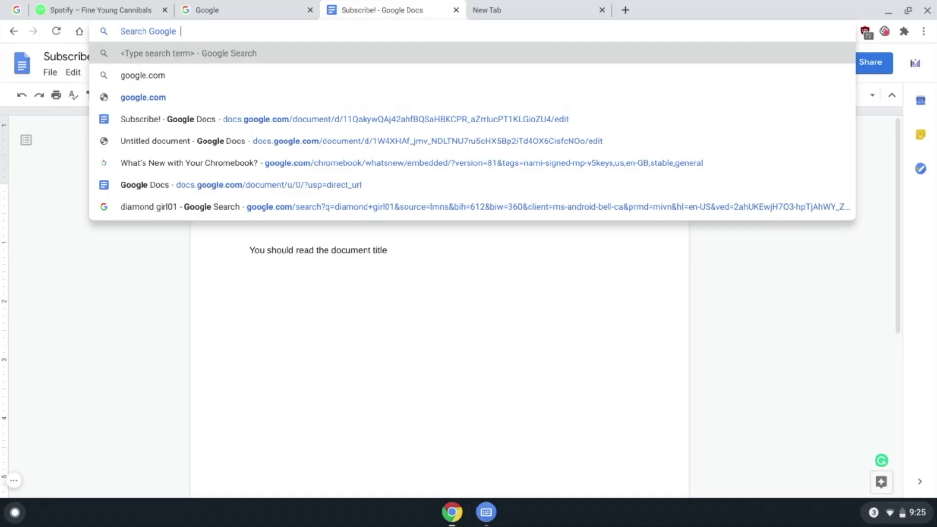
pyautogui.hotkey('ctrl', 'r')
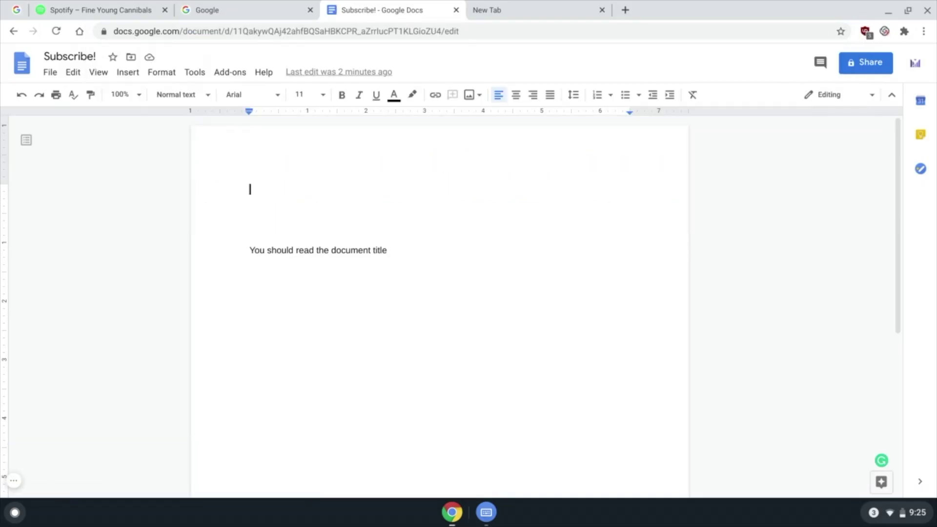
# Switch back to the document window and take a full-screen screenshot
pyautogui.hotkey('alt', 'Tab')
pyautogui.hotkey('alt', 'Tab')
pyautogui.hotkey('alt', 'Tab')
pyautogui.hotkey('alt', 'Tab')
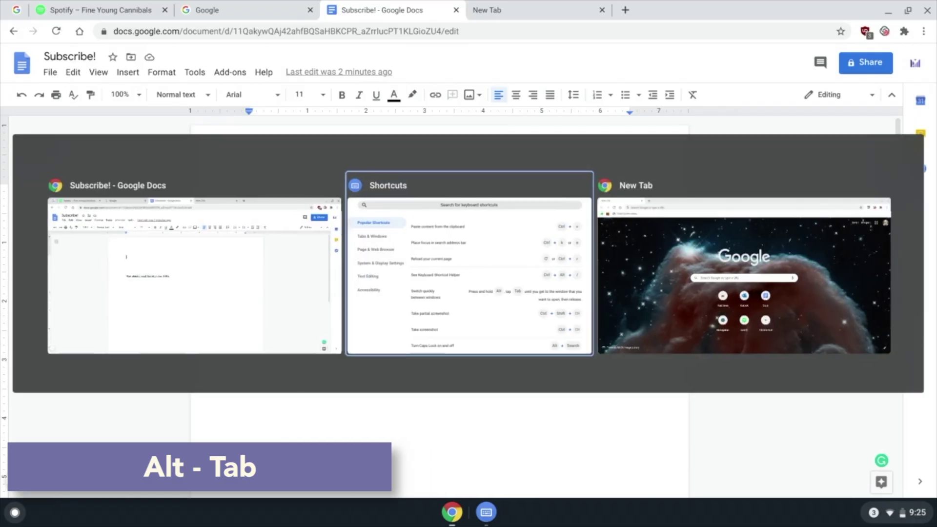
pyautogui.hotkey('alt', 'Tab')
pyautogui.hotkey('alt', 'Tab')
pyautogui.hotkey('ctrl', 'F5')
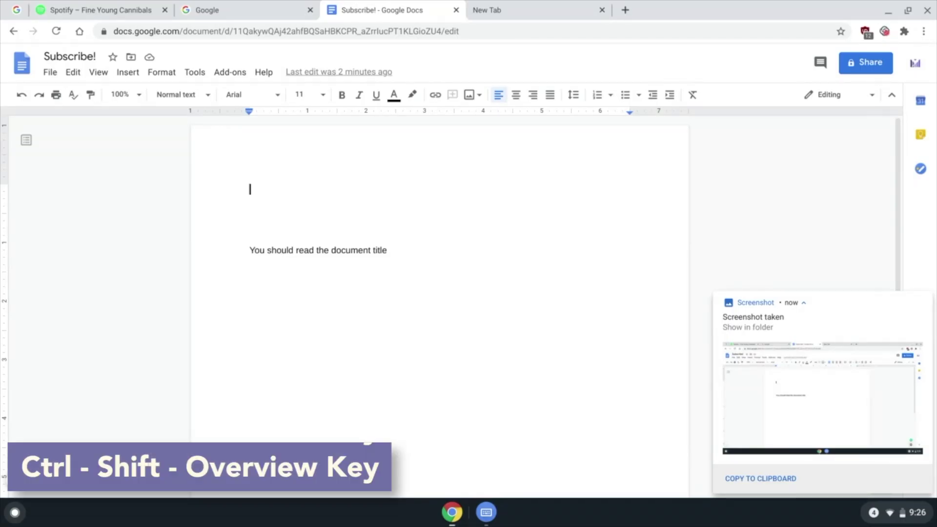
# Capture a region around the page, then type 'CAPS LOCK YAY' with caps lock and 'no caps lock big sad' without
pyautogui.hotkey('ctrl', 'shift', 'F5')
pyautogui.moveTo(230, 195); pyautogui.dragTo(571, 415)
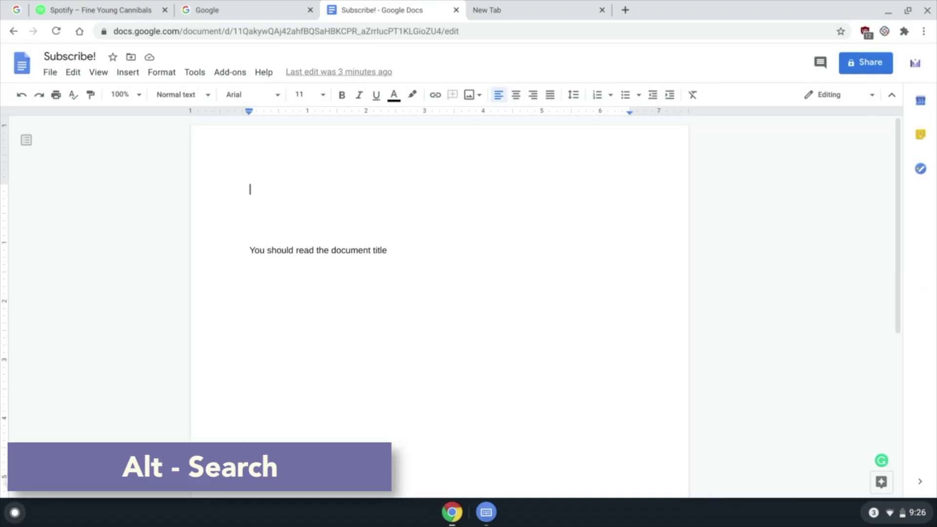
pyautogui.press('alt+super')
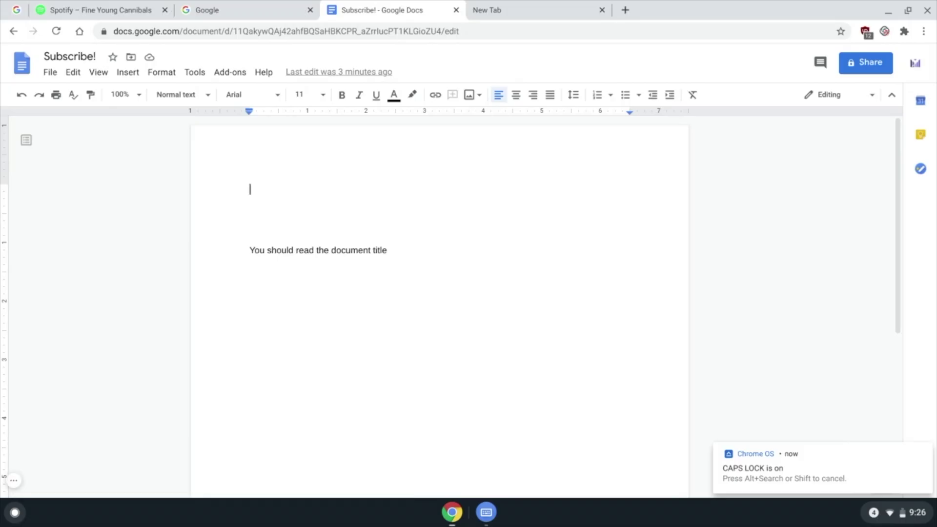
pyautogui.write('CAPS LOCK YAY')
pyautogui.press('alt+super')
pyautogui.write('no caps lock big sad')
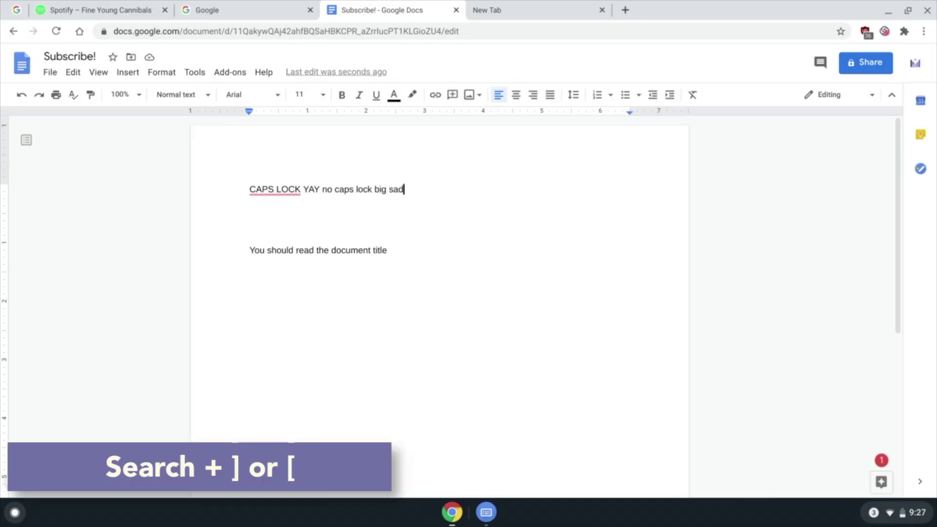
# Visit the second desk and return, close the new tab and extra window, then snap the document left
pyautogui.press('super+bracketright')
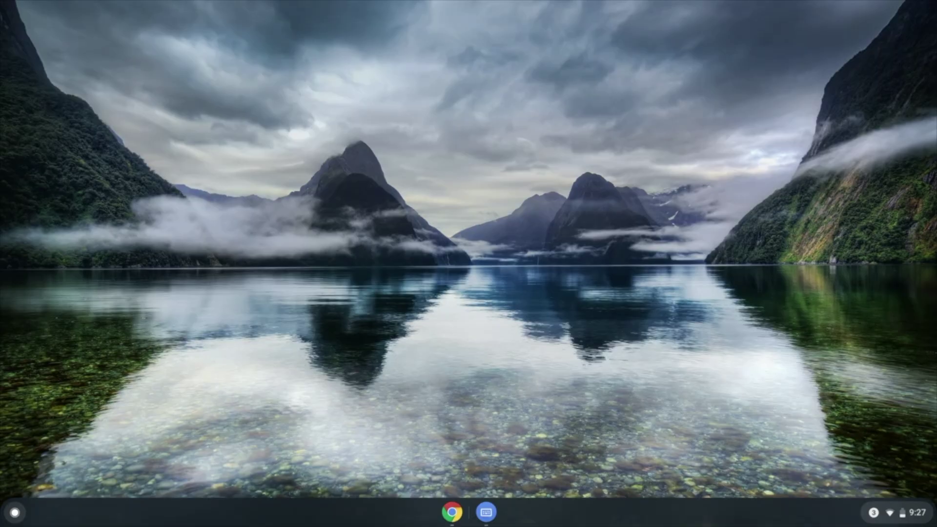
pyautogui.press('super+bracketleft')
pyautogui.hotkey('ctrl', 'Tab')
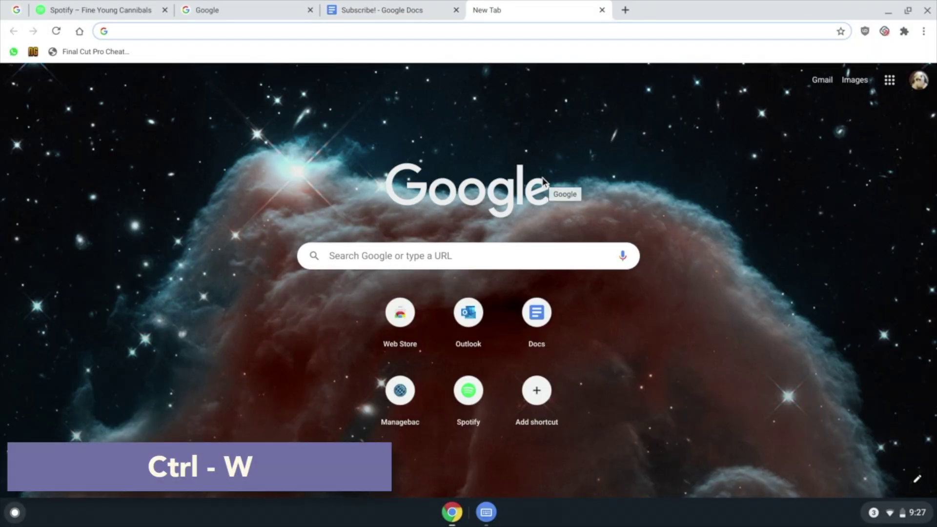
pyautogui.hotkey('ctrl', 'w')
pyautogui.hotkey('ctrl', 'shift', 'w')
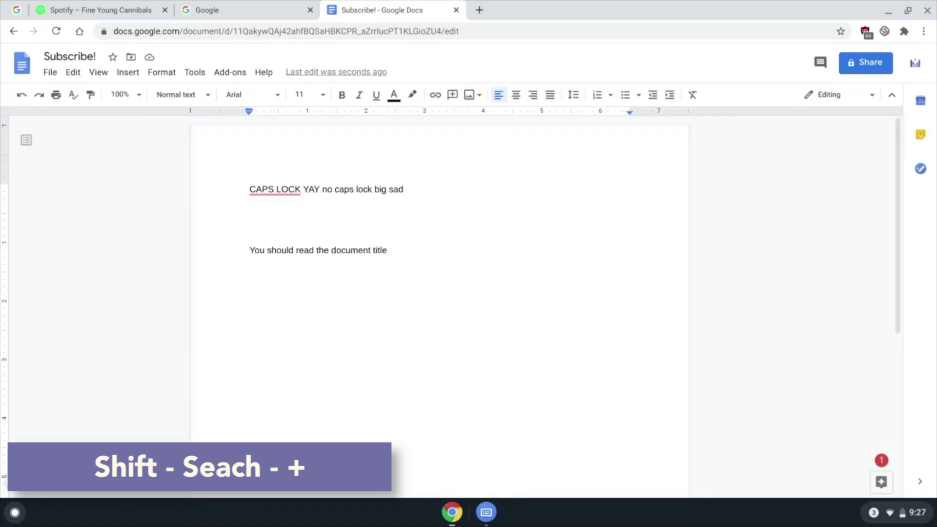
pyautogui.press('shift+super+plus')
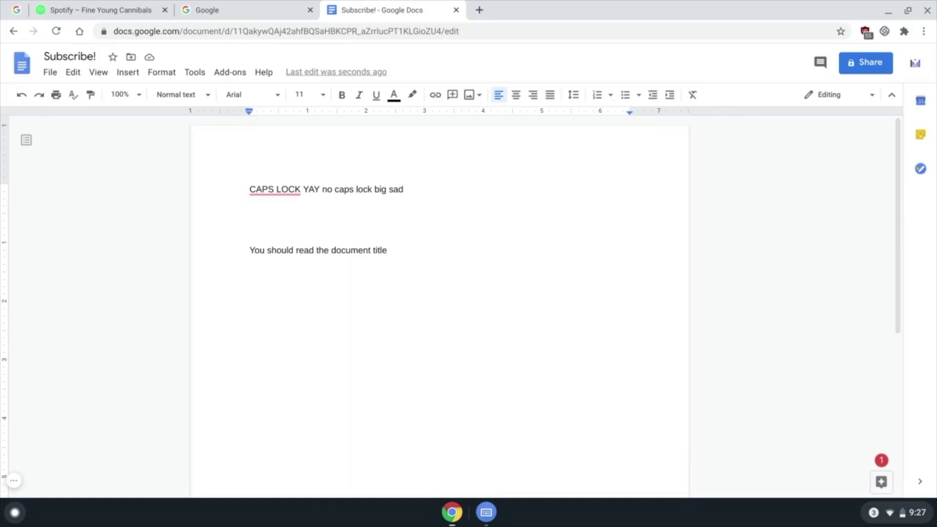
pyautogui.hotkey('alt', '[')
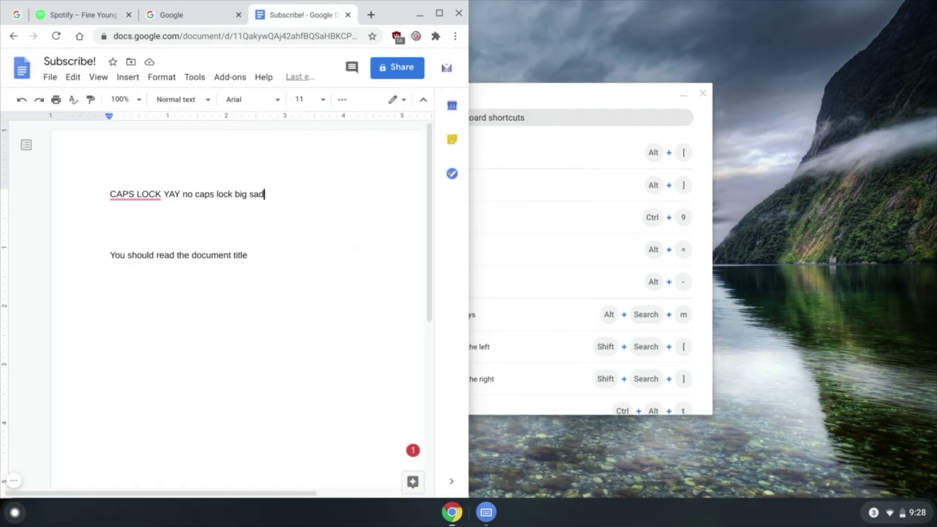
# Snap the document window right, maximise it, minimise it, and move it to another desk
pyautogui.hotkey('alt', ']')
pyautogui.hotkey('alt', '=')
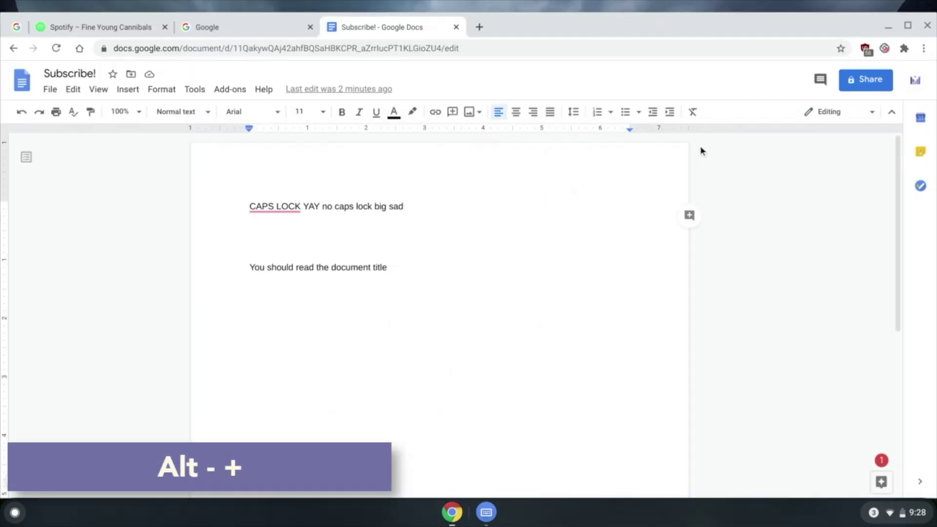
pyautogui.hotkey('alt', '=')
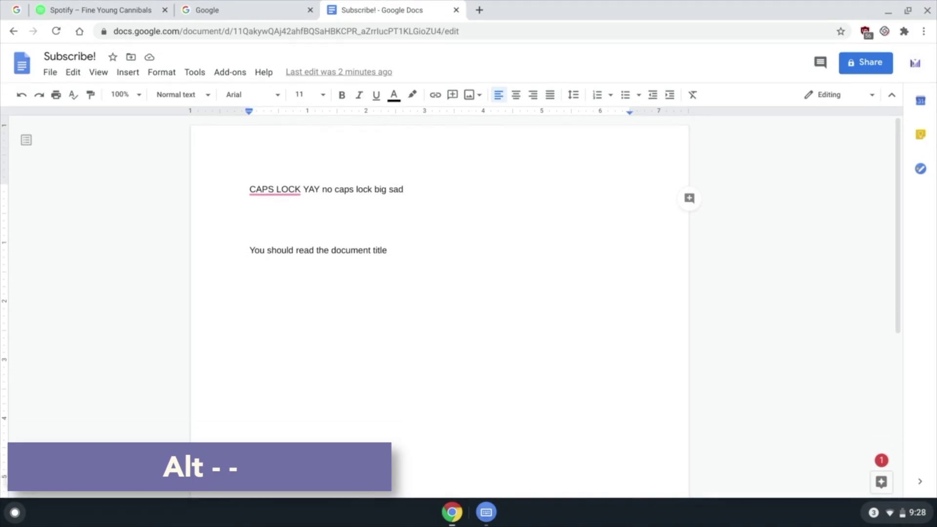
pyautogui.hotkey('alt', '-')
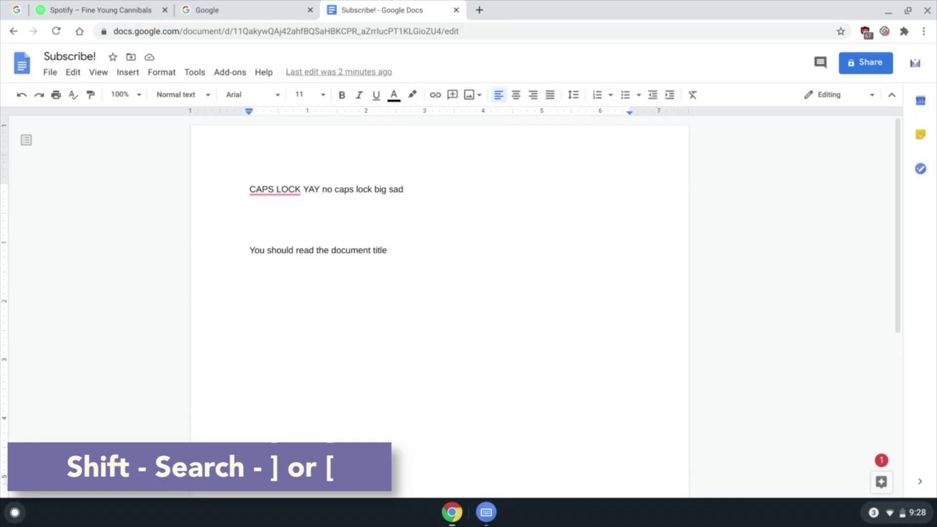
pyautogui.press('shift+super+bracketright')
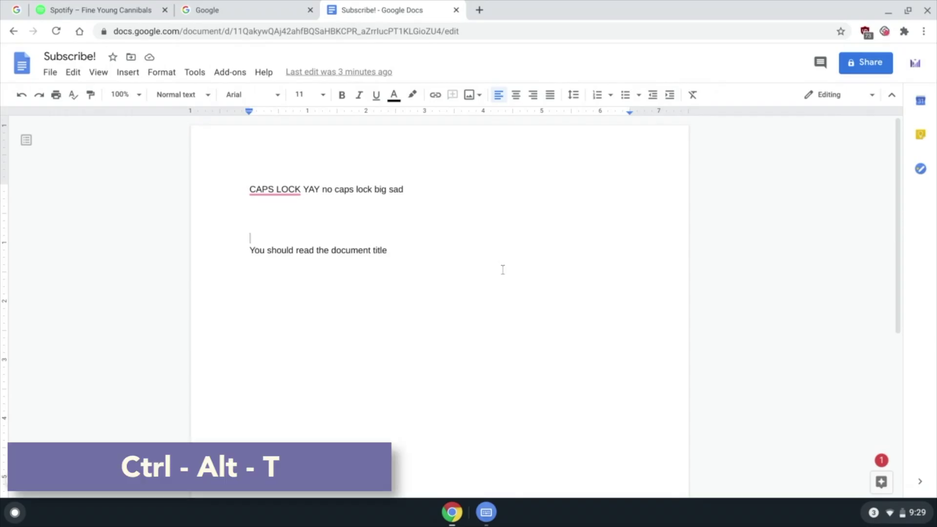
# Open the crosh developer shell tab, then load Docs home into it by dragging the Docs logo
pyautogui.hotkey('ctrl', 'alt', 't')
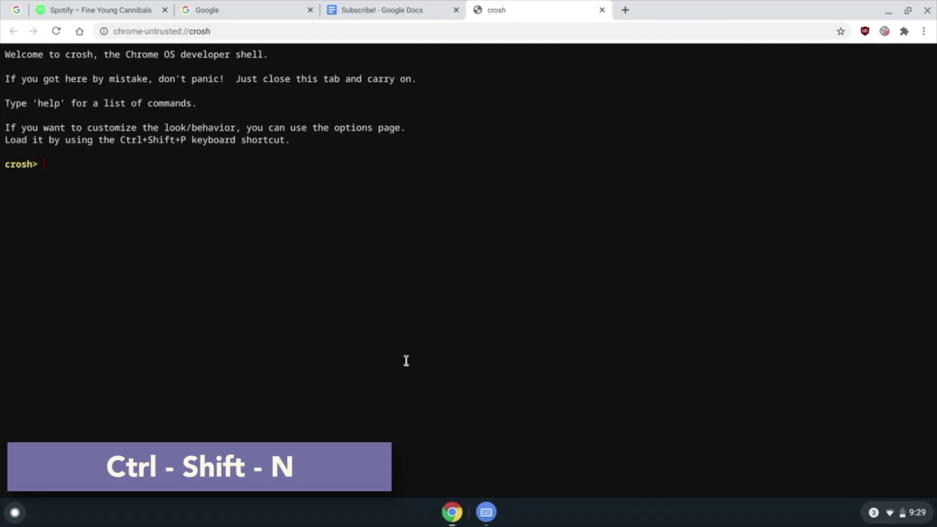
pyautogui.hotkey('ctrl', 'shift', 'Tab')
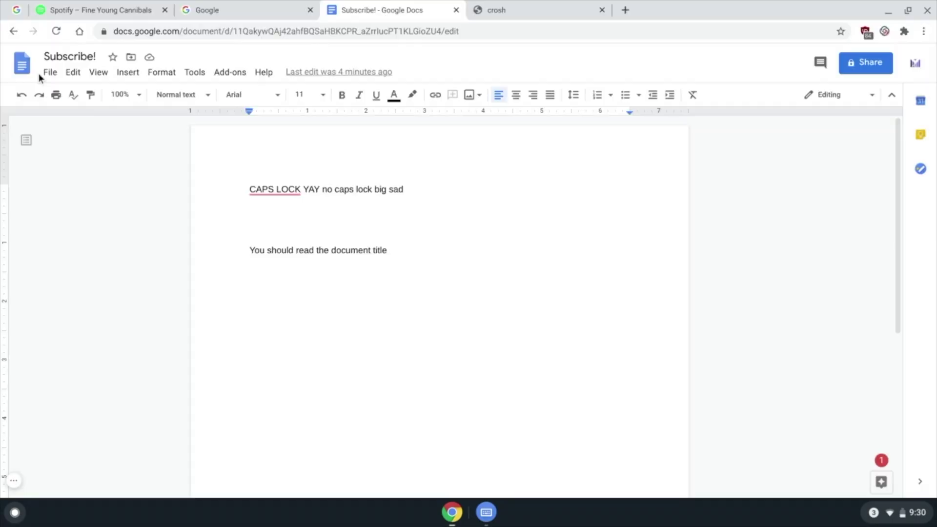
pyautogui.moveTo(22, 63); pyautogui.dragTo(538, 22)
# From the Subscribe! tab, open Docs home in a background tab and in a separate window
pyautogui.hotkey('ctrl', 'shift', 'Tab')
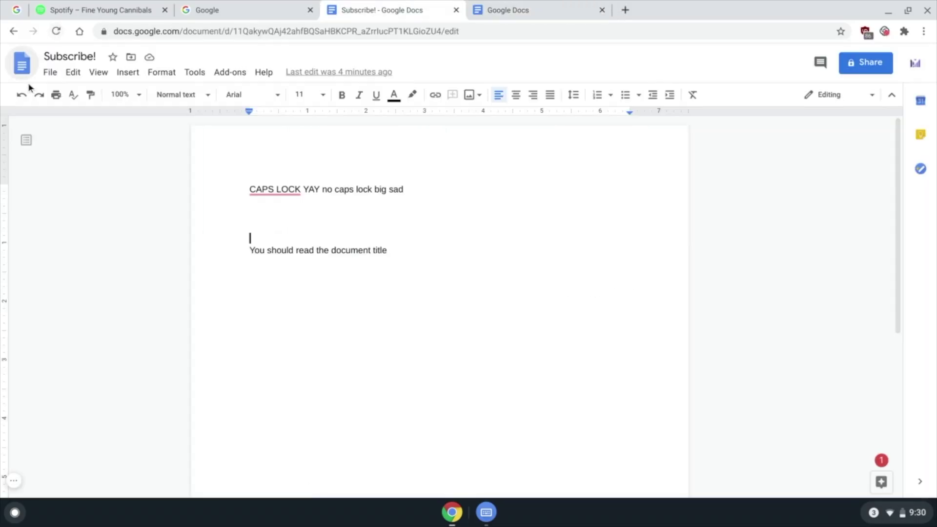
pyautogui.keyDown('ctrl'); pyautogui.click(33, 73); pyautogui.keyUp('ctrl')
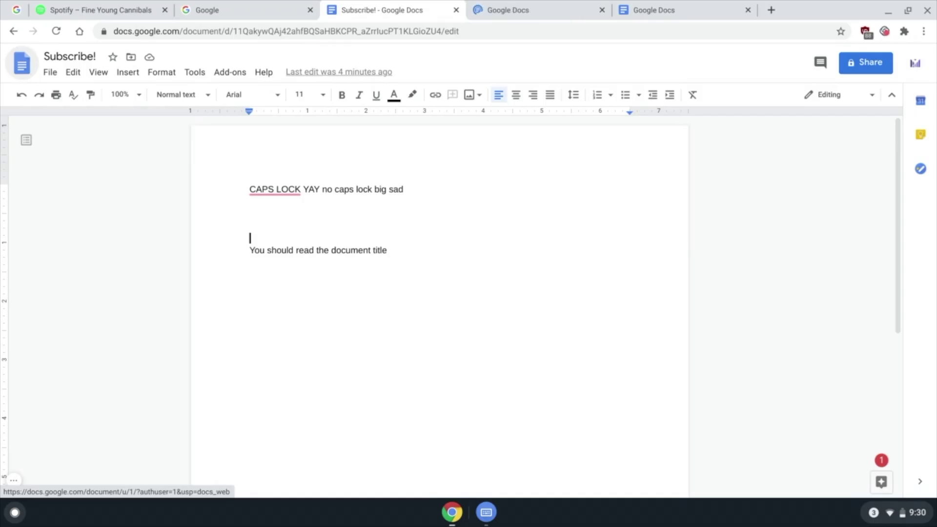
pyautogui.click(24, 60)
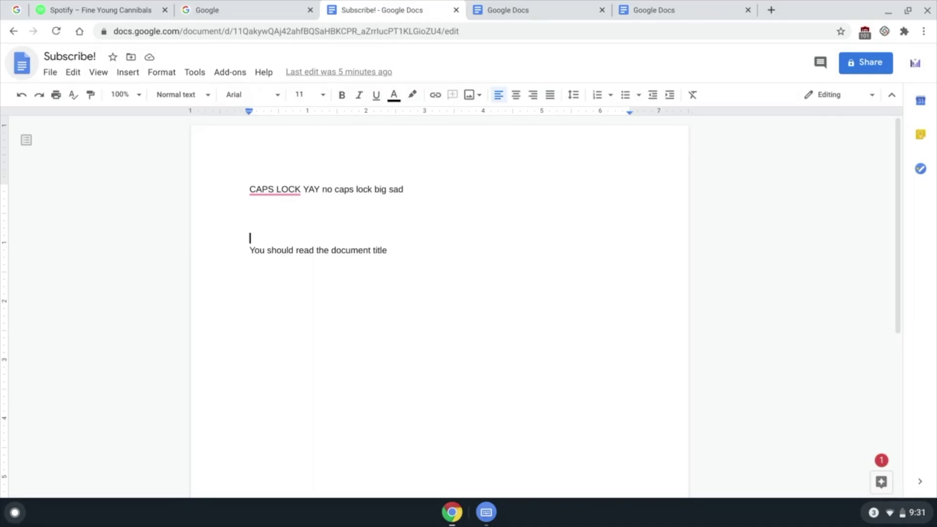
# Close the last Docs home tab, reopen it, return to Subscribe!, and rotate the screen orientation
pyautogui.click(747, 10)
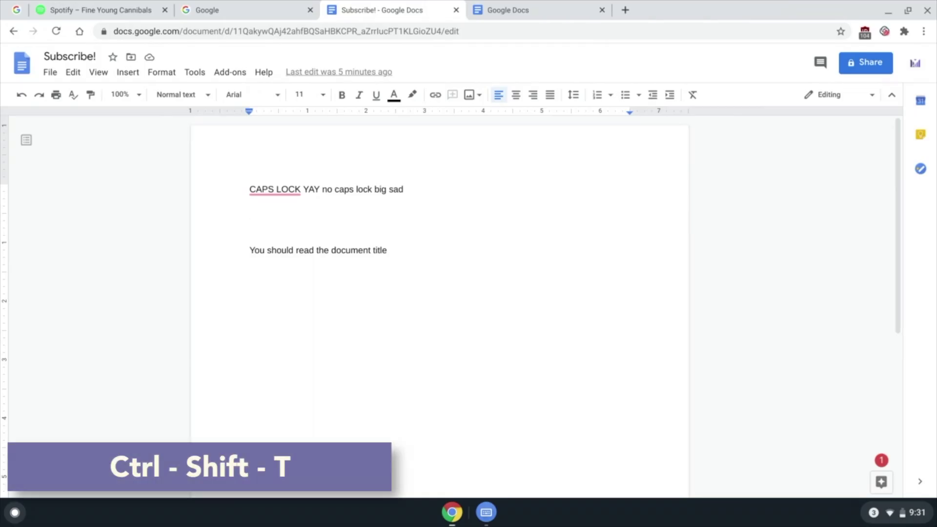
pyautogui.hotkey('ctrl', 'shift', 't')
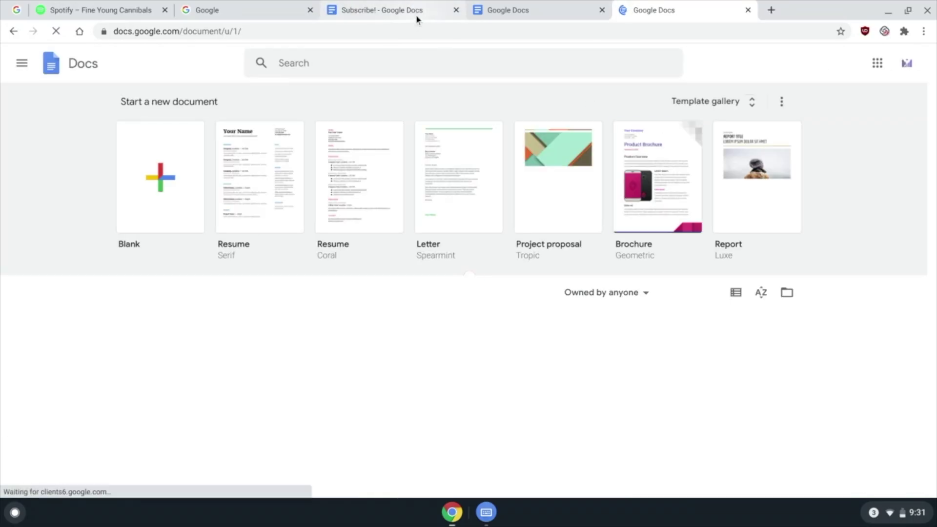
pyautogui.click(417, 18)
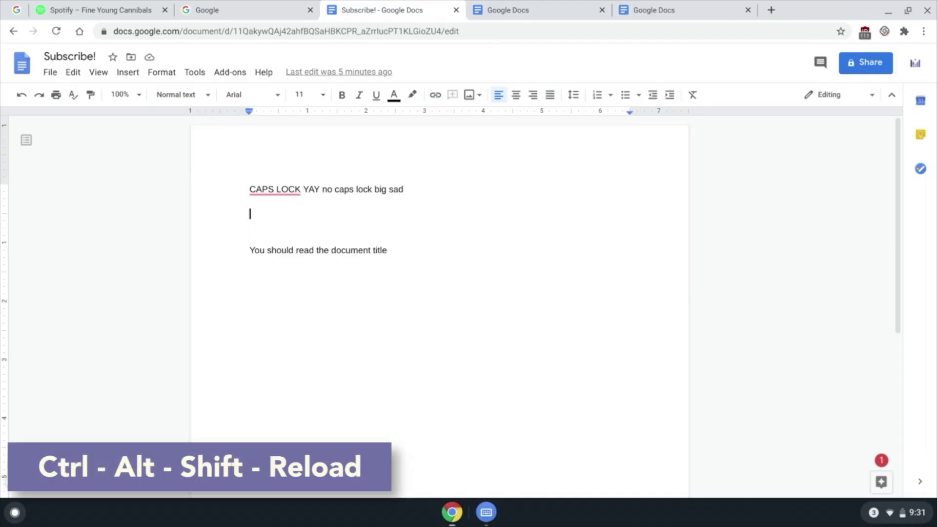
pyautogui.hotkey('ctrl', 'alt', 'shift', 'F3')
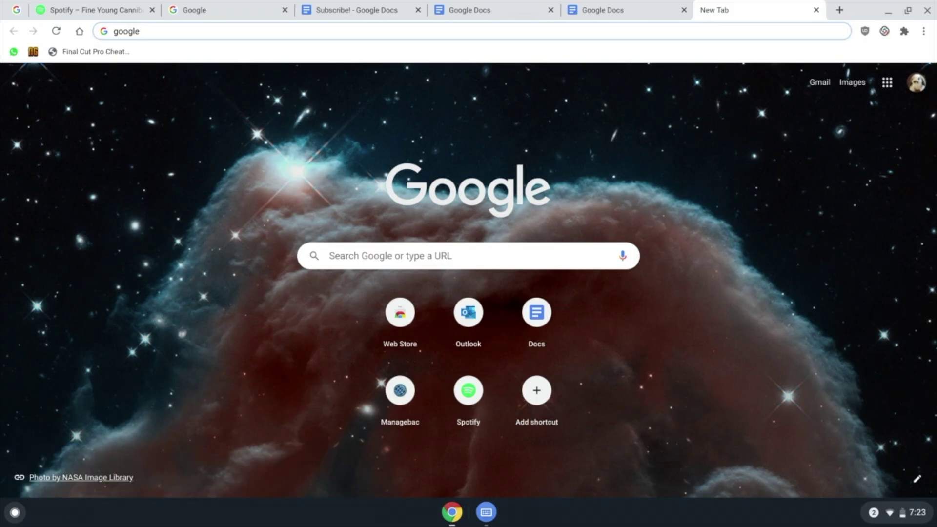
# Load Google from the new tab, focus the bookmarks bar, and flip back and forth between google.ca and New Tab
pyautogui.hotkey('ctrl', 'Return')
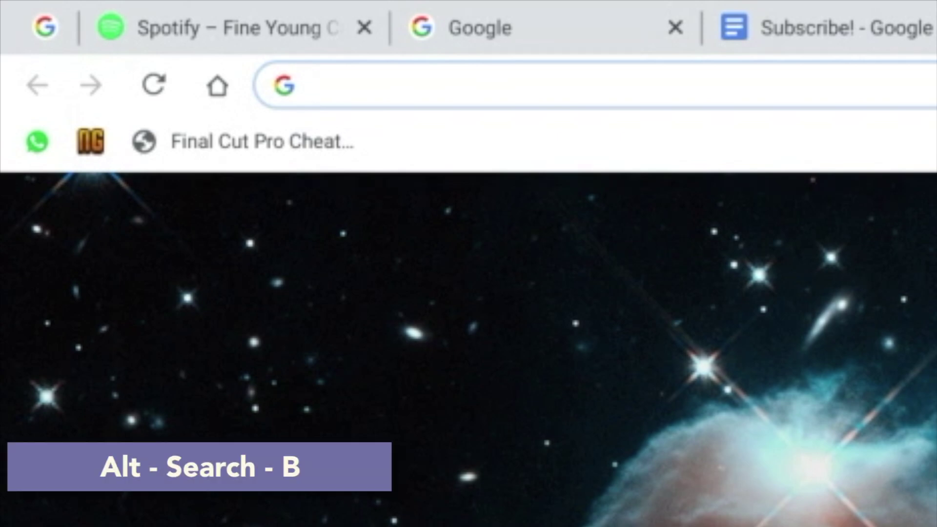
pyautogui.press('alt+super+b')
pyautogui.hotkey('alt', 'Right')
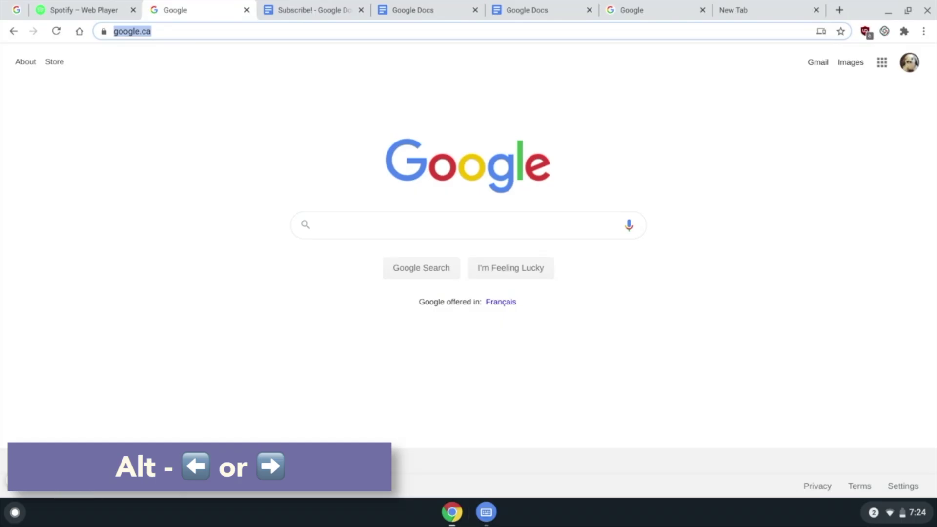
pyautogui.hotkey('alt', 'Left')
pyautogui.hotkey('alt', 'Right')
pyautogui.hotkey('alt', 'Left')
pyautogui.hotkey('alt', 'Right')
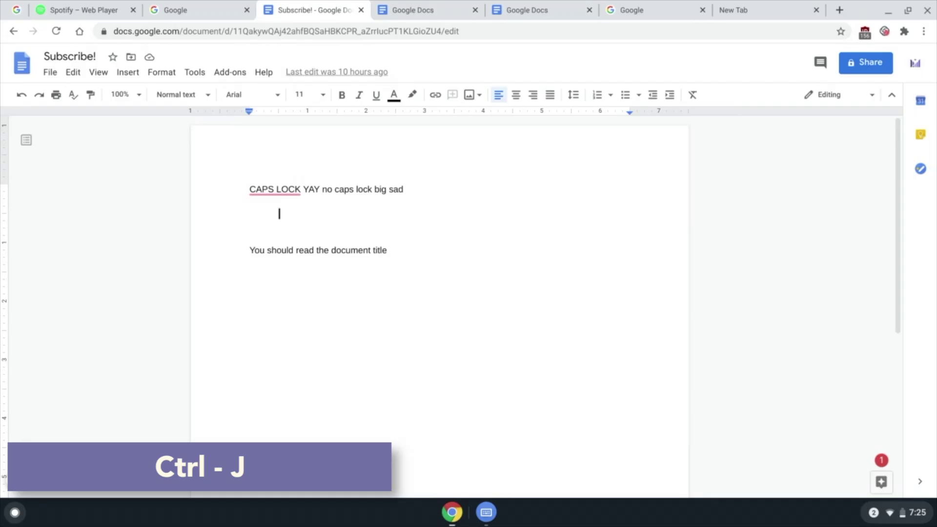
# Open Downloads and History tabs, bring up printing, reload Google, and zoom to 90%, 150%, then back to 100%
pyautogui.hotkey('ctrl', 'j')
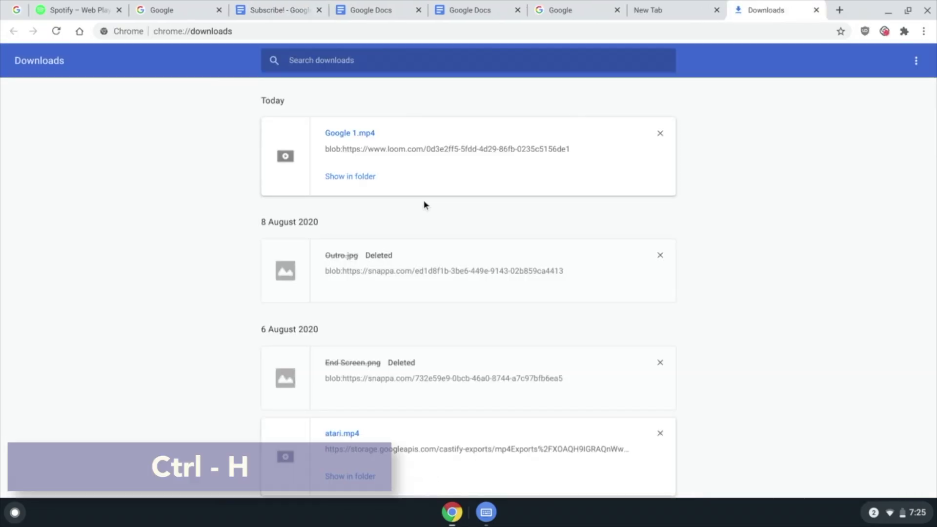
pyautogui.hotkey('ctrl', 'h')
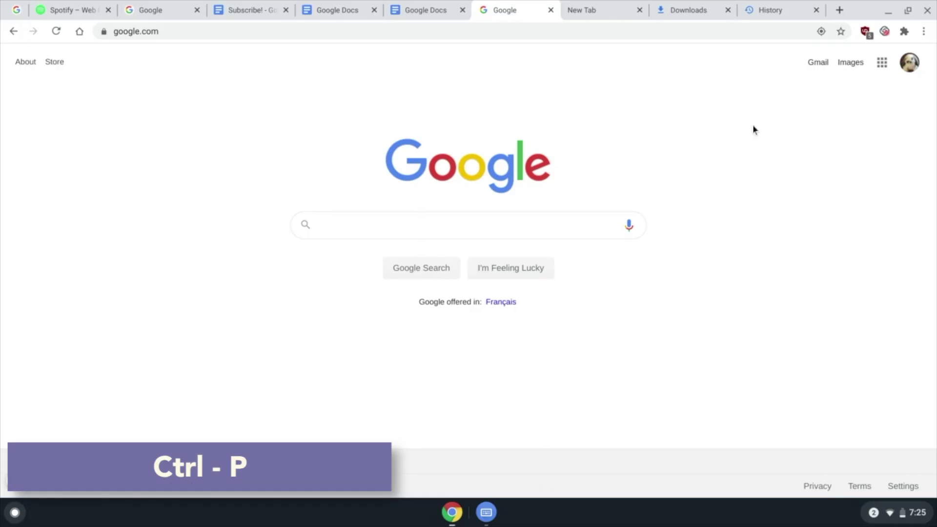
pyautogui.hotkey('ctrl', 'p')
pyautogui.hotkey('ctrl', 'r')
pyautogui.hotkey('ctrl', '-')
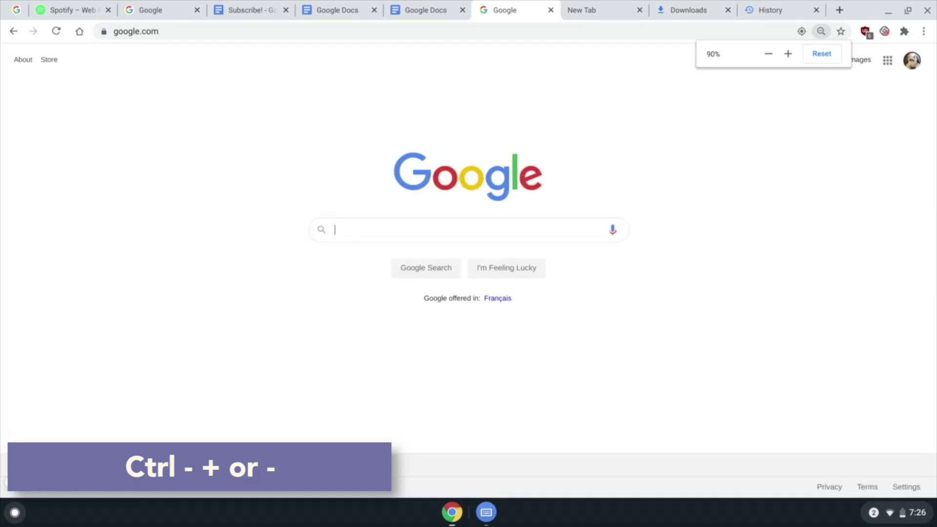
pyautogui.hotkey('ctrl', '+')
pyautogui.hotkey('ctrl', '+')
pyautogui.hotkey('ctrl', '+')
pyautogui.hotkey('ctrl', '+')
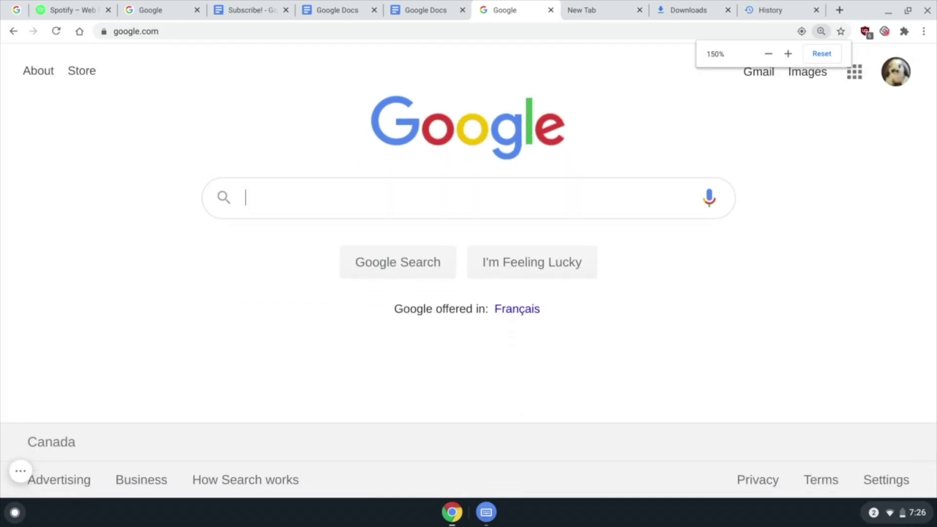
pyautogui.hotkey('ctrl', '0')
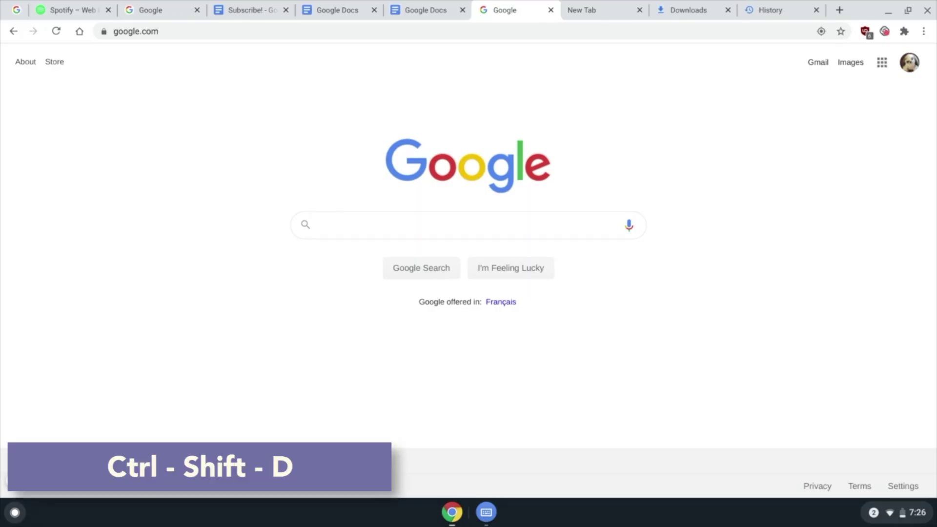
# Bookmark all open tabs into 'New folder', then open the bookmark editor for the Google page
pyautogui.hotkey('ctrl', 'shift', 'd')
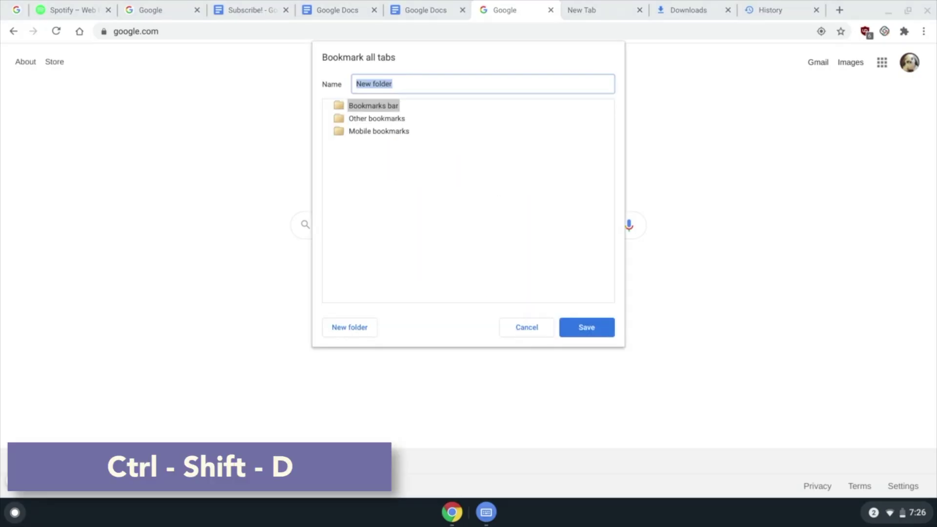
pyautogui.click(587, 328)
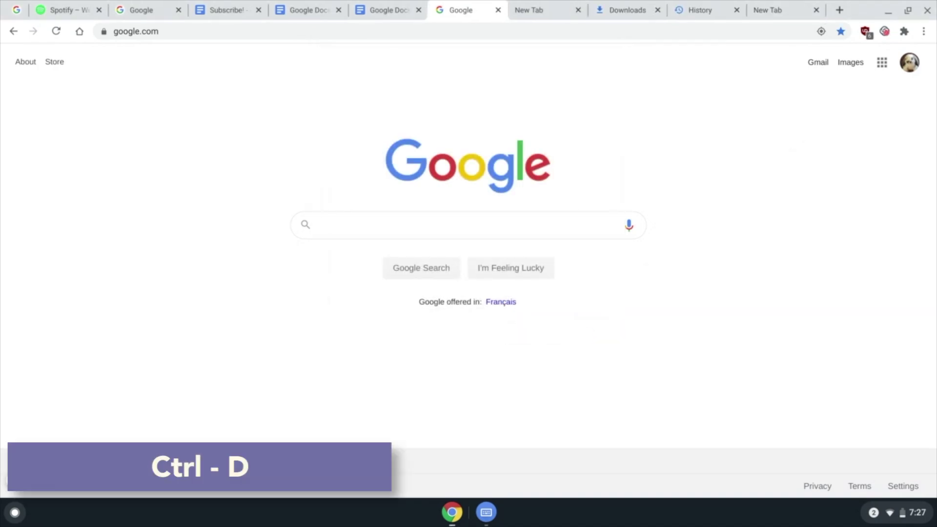
pyautogui.hotkey('ctrl', 'd')
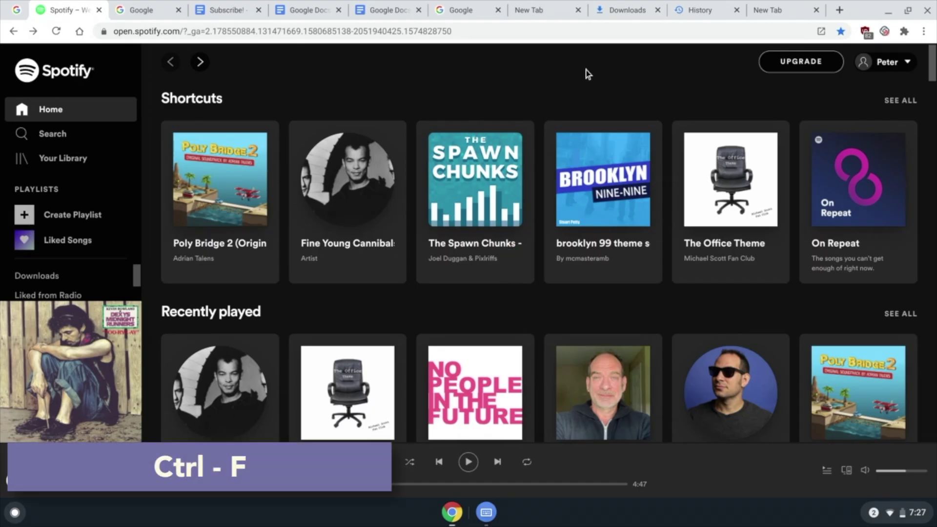
# Find 'poly' on the Spotify page, open and close the Chrome menu, and open the bookmark manager
pyautogui.hotkey('ctrl', 'f')
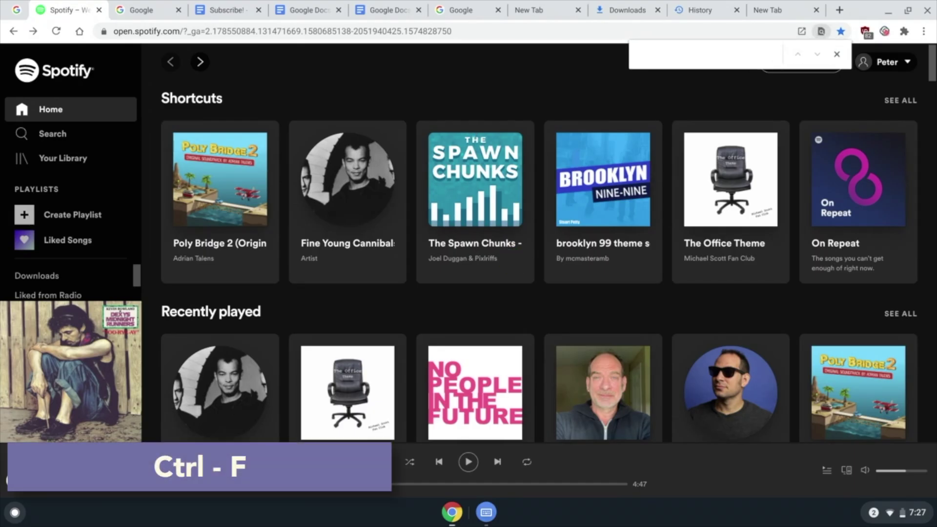
pyautogui.write('poly')
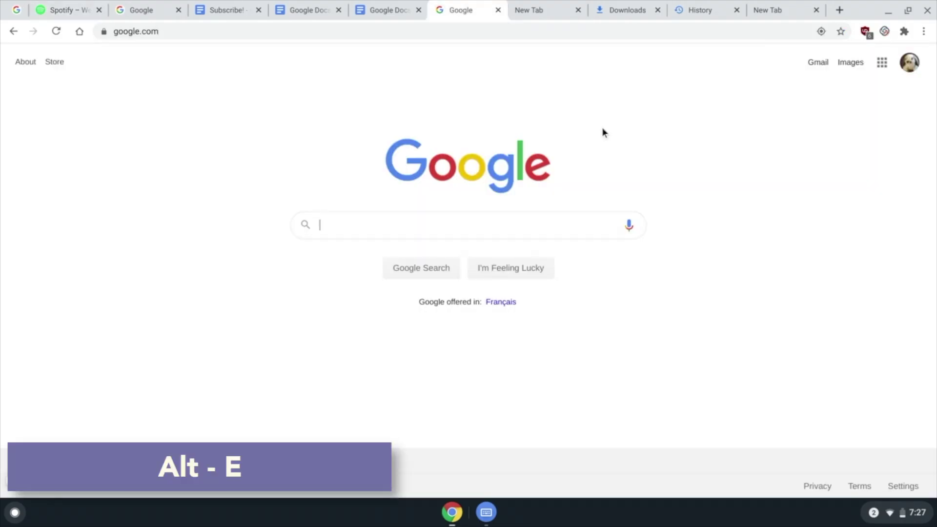
pyautogui.hotkey('alt', 'e')
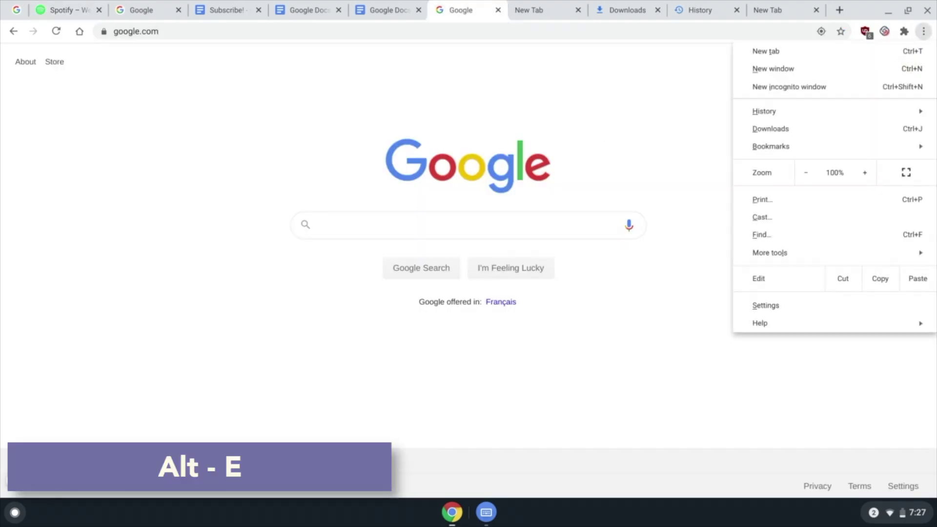
pyautogui.press('Escape')
pyautogui.hotkey('ctrl', 'shift', 'o')
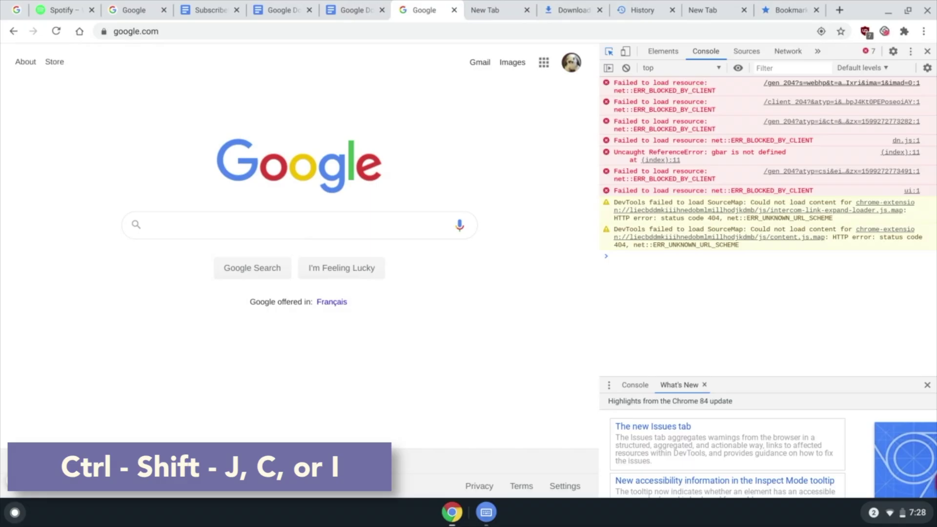
# Close, reopen and close the developer tools, then show the bookmarks bar
pyautogui.hotkey('ctrl', 'shift', 'i')
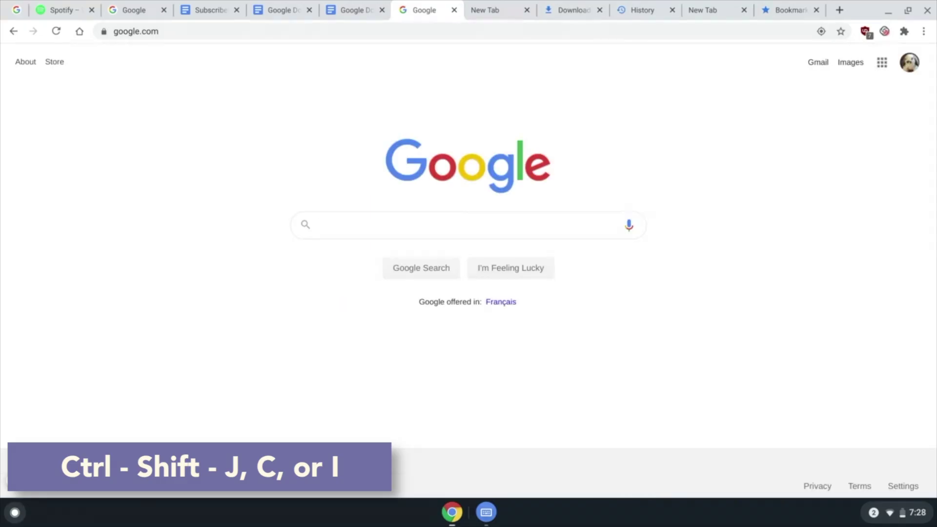
pyautogui.hotkey('ctrl', 'shift', 'i')
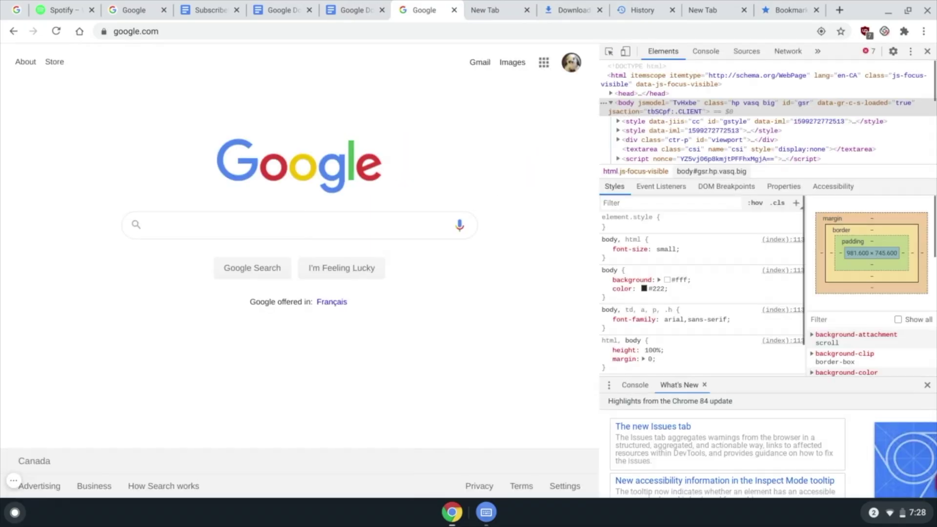
pyautogui.hotkey('ctrl', 'shift', 'i')
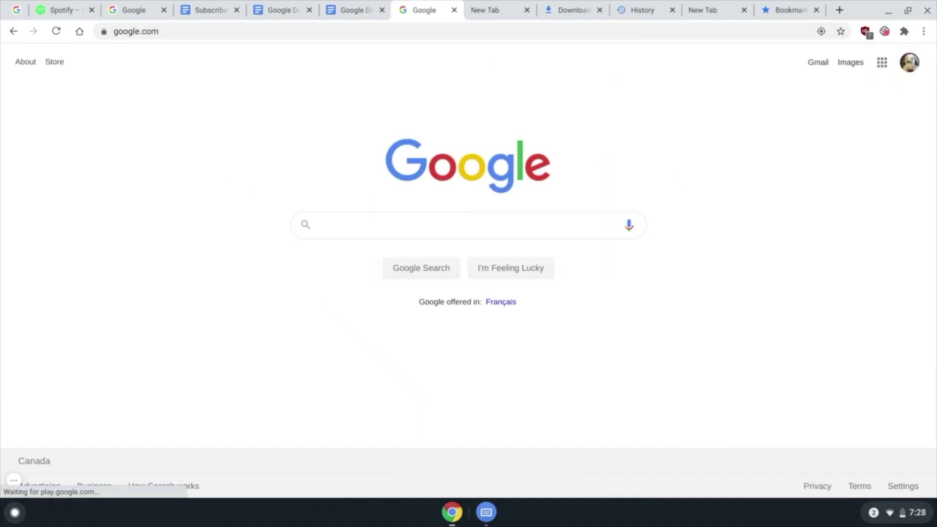
pyautogui.hotkey('ctrl', 'shift', 'b')
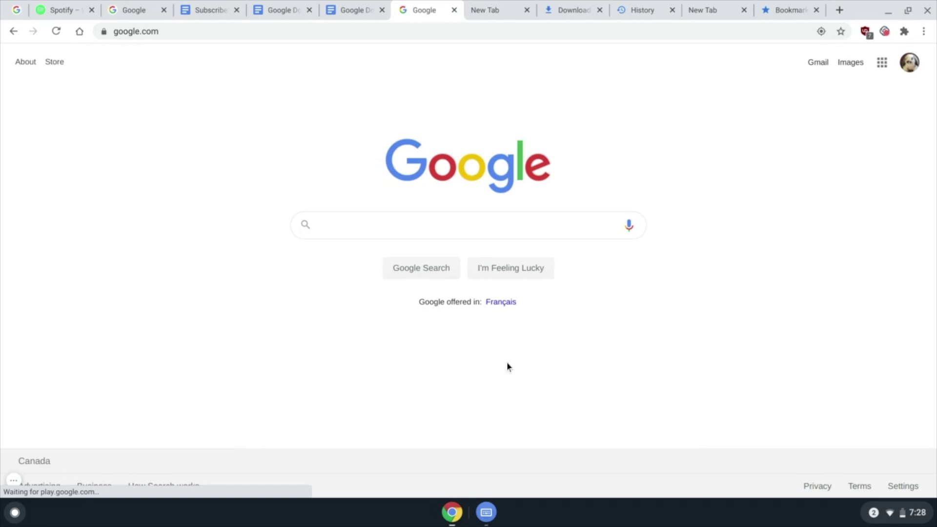
# View google.com's page source in a new tab, return to the Google tab, and open Task Manager
pyautogui.hotkey('ctrl', 'u')
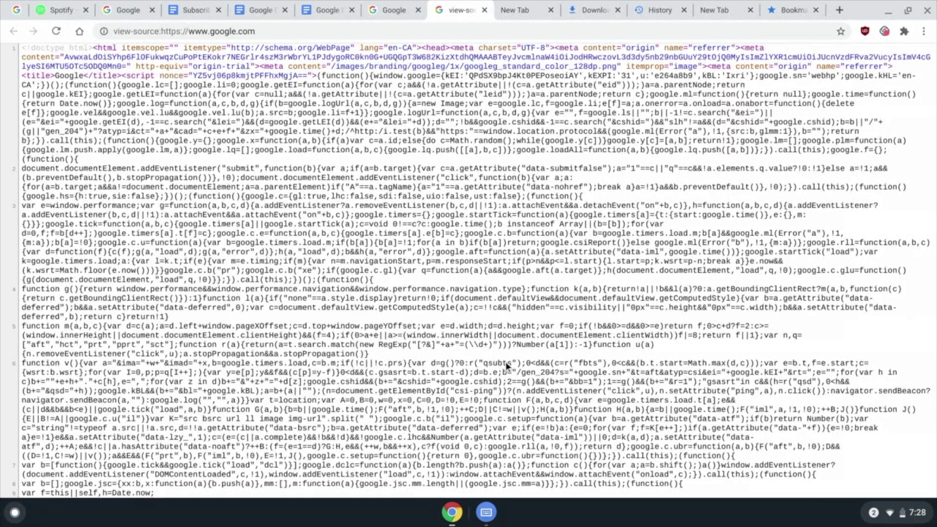
pyautogui.scroll(-10, 505, 362)
pyautogui.scroll(10, 468, 269)
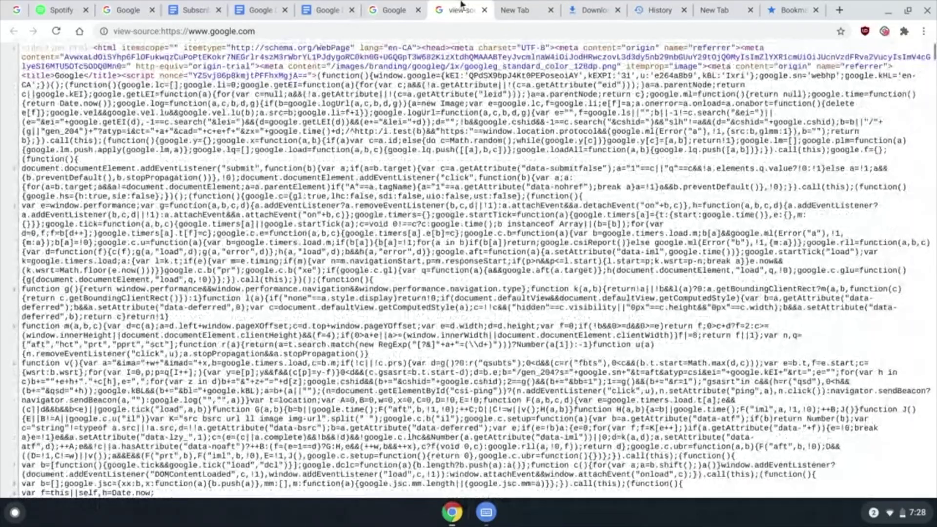
pyautogui.hotkey('ctrl', 'shift', 'Tab')
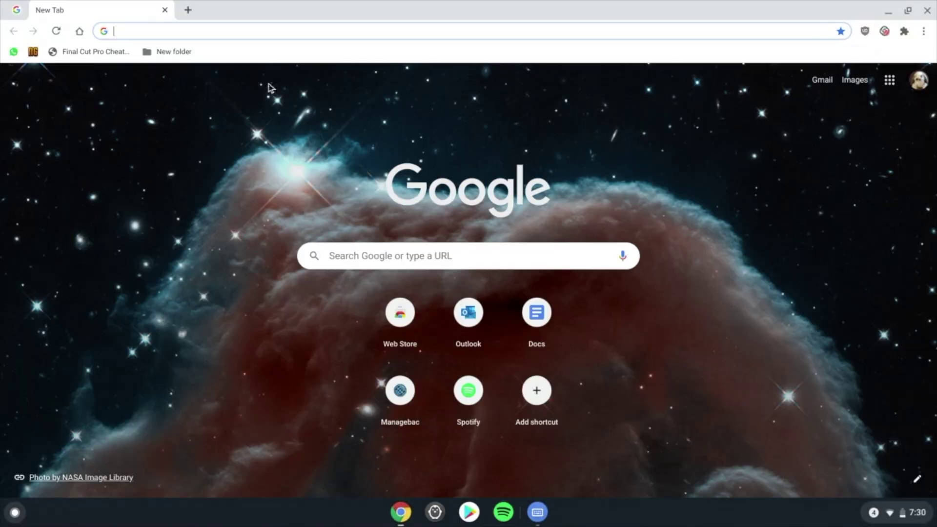
pyautogui.press('super+Escape')
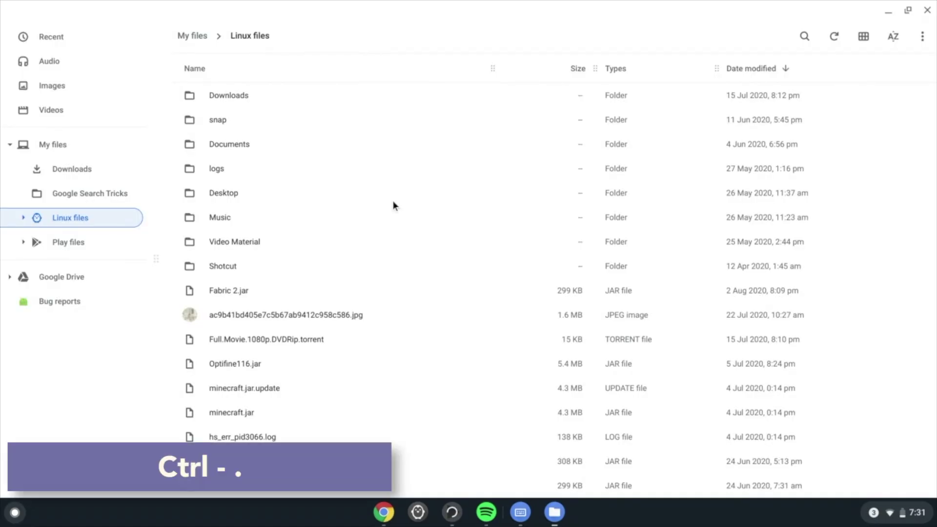
# Show the hidden dot-folders in Linux files, then shrink the display scale and restore it to normal
pyautogui.hotkey('ctrl', '.')
pyautogui.scroll(-4, 392, 200)
pyautogui.scroll(4, 554, 287)
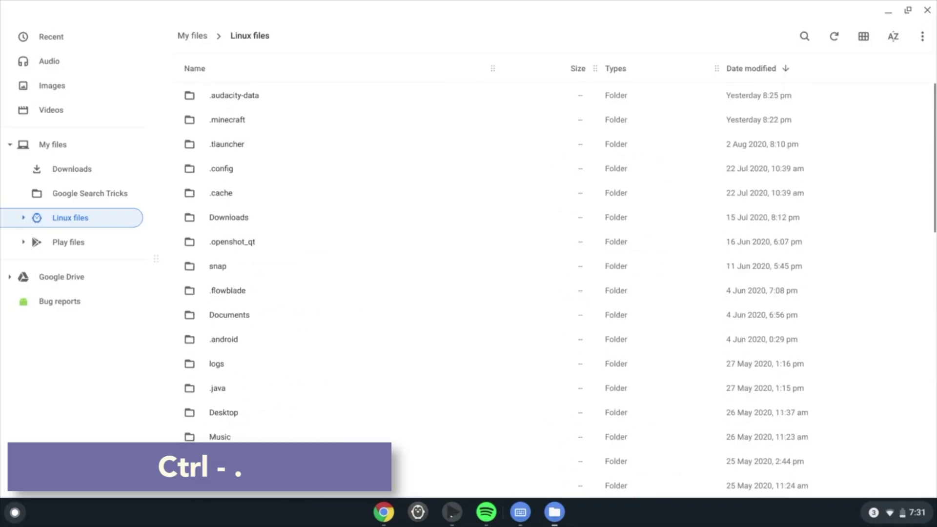
pyautogui.scroll(-6, 554, 288)
pyautogui.scroll(6, 554, 288)
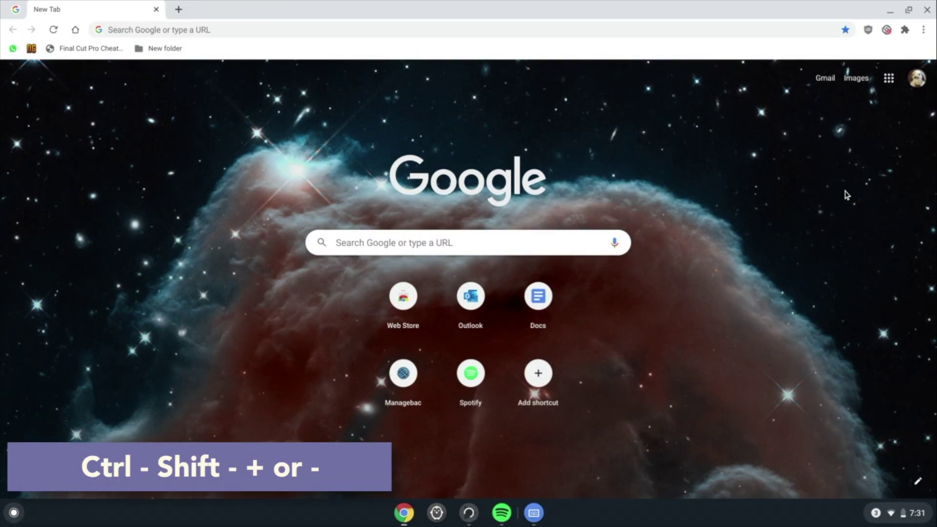
pyautogui.hotkey('ctrl', 'shift', '-')
pyautogui.hotkey('ctrl', 'shift', '-')
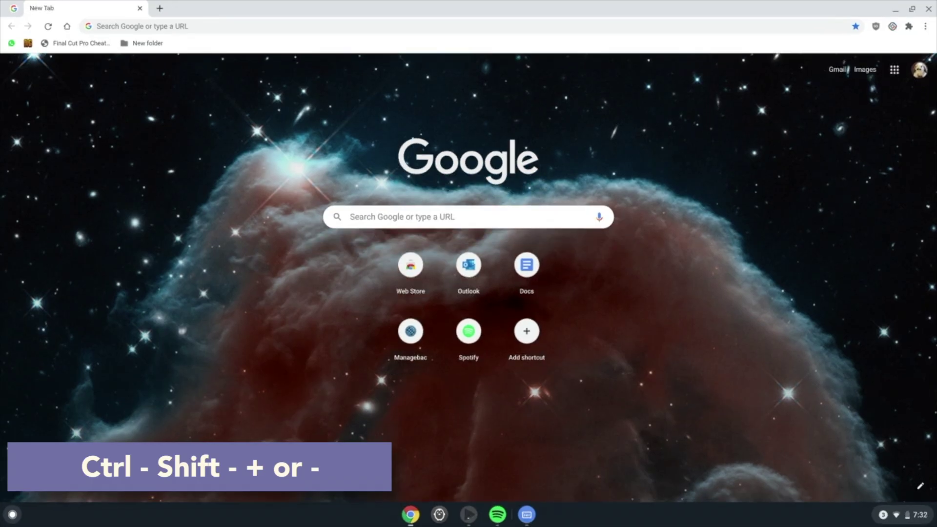
pyautogui.hotkey('ctrl', 'shift', '+')
pyautogui.hotkey('ctrl', 'shift', '+')
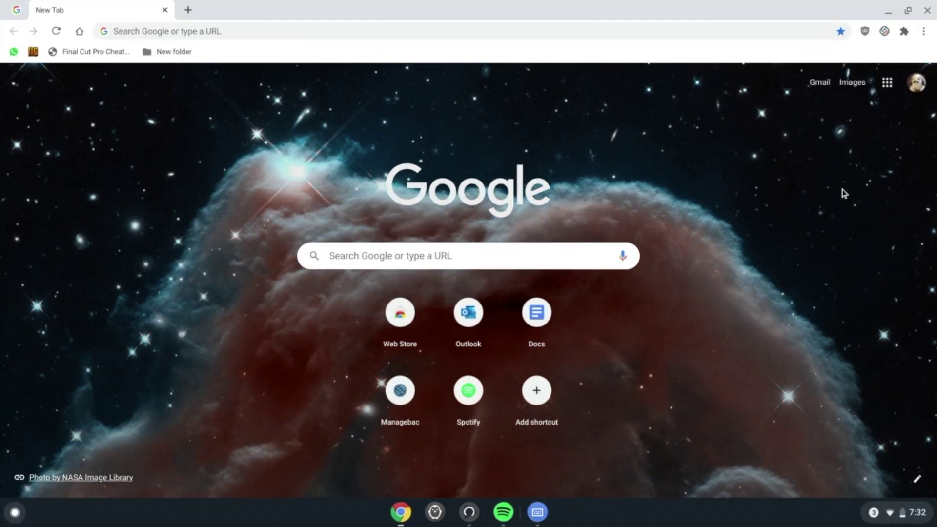
# Open and close the Explore help app, then the Files app, using shortcuts
pyautogui.hotkey('ctrl', '/')
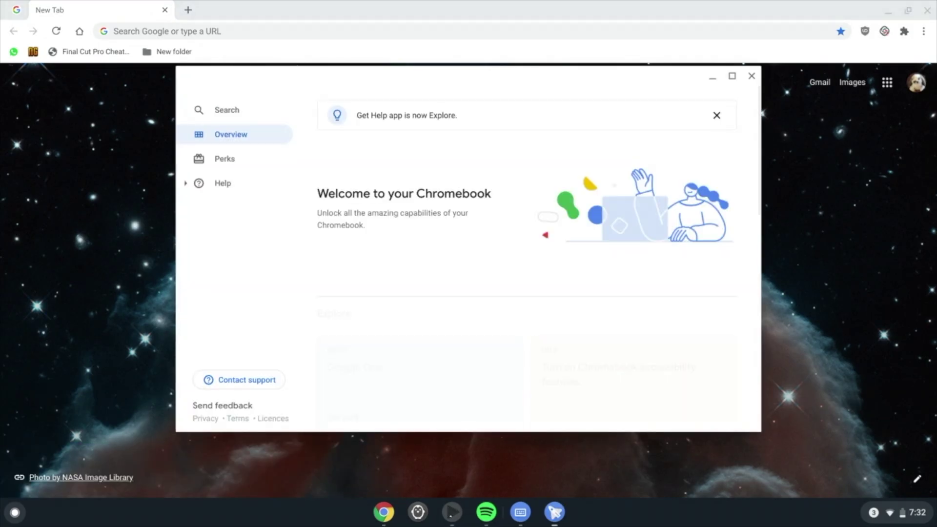
pyautogui.hotkey('ctrl', 'w')
pyautogui.hotkey('alt', 'shift', 'm')
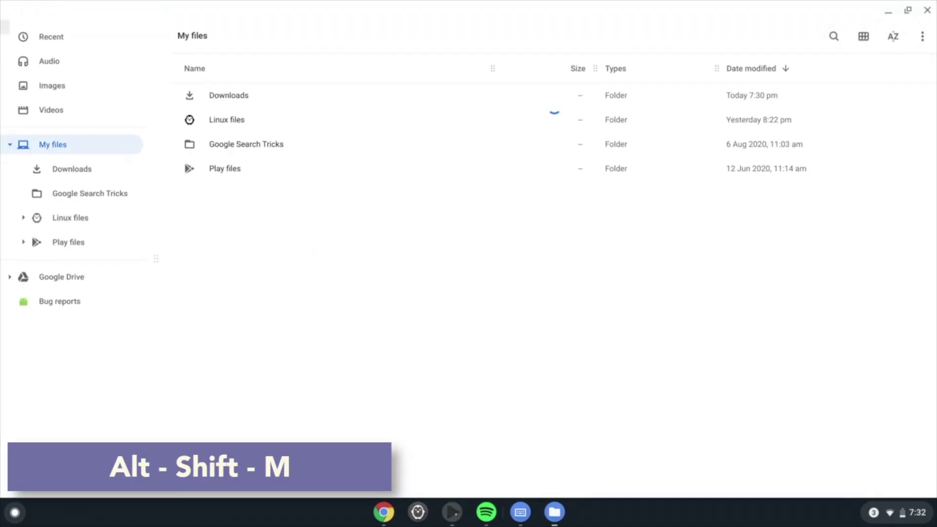
pyautogui.hotkey('ctrl', 'w')
# Show and dismiss quick settings with Alt+Shift+S, then bring up the full app launcher
pyautogui.hotkey('alt', 'shift', 's')
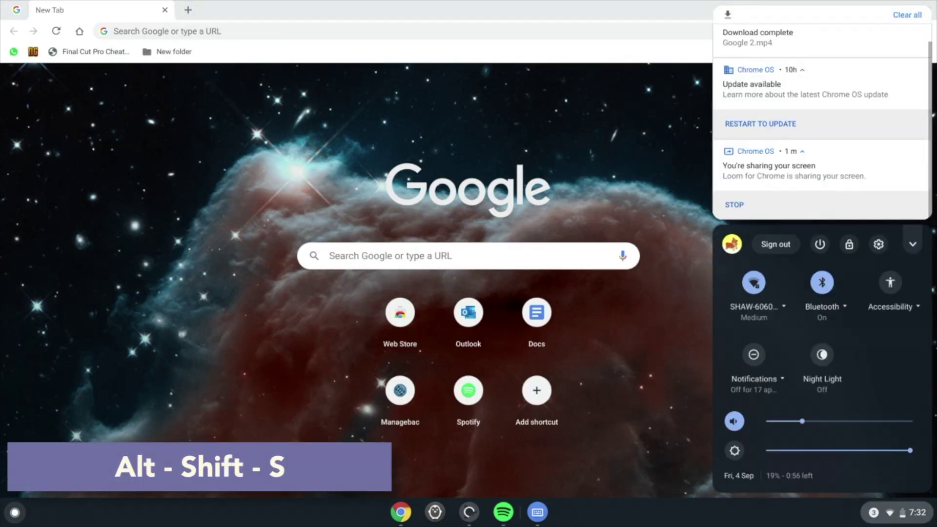
pyautogui.press('Escape')
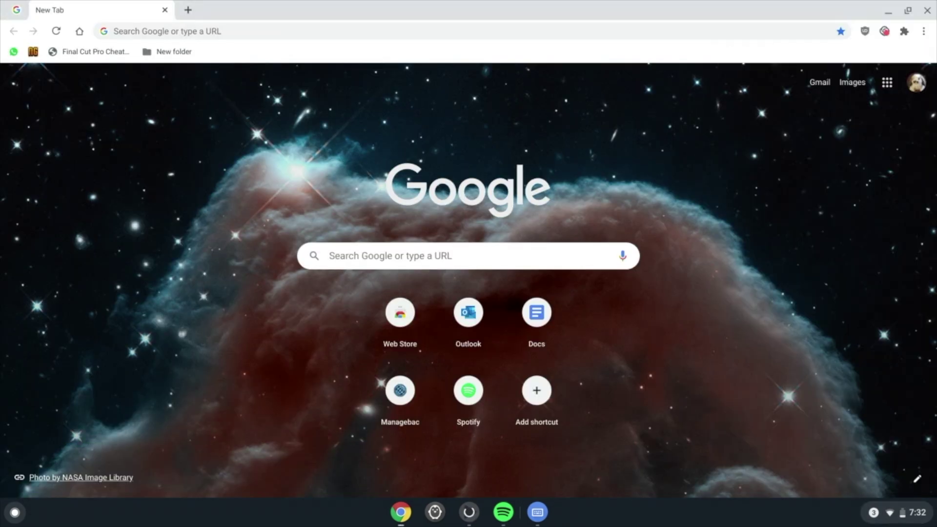
pyautogui.press('shift+super')
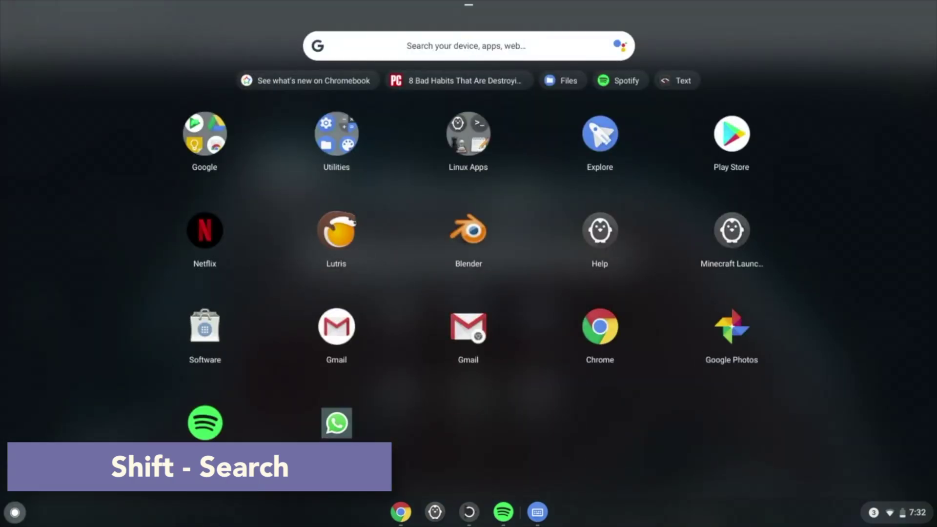
pyautogui.press('Escape')
pyautogui.hotkey('alt', 'shift', 'm')
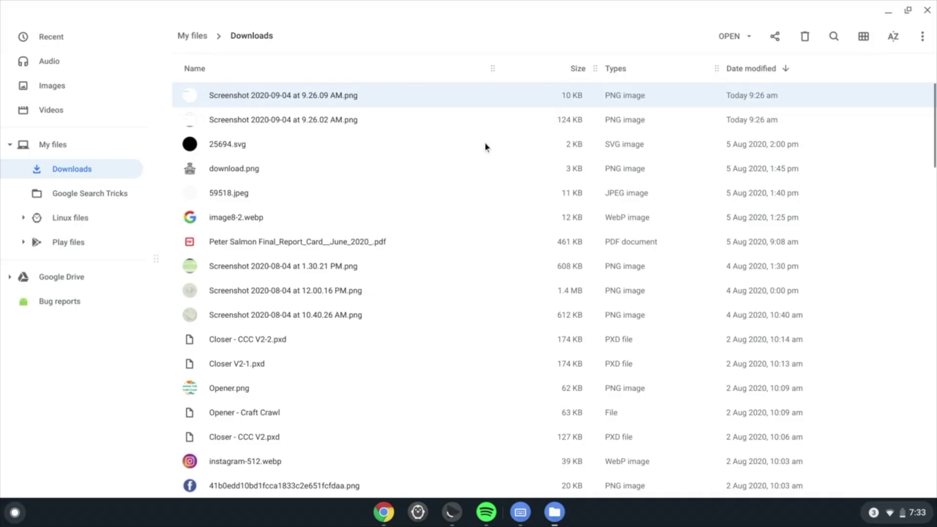
pyautogui.press('space')
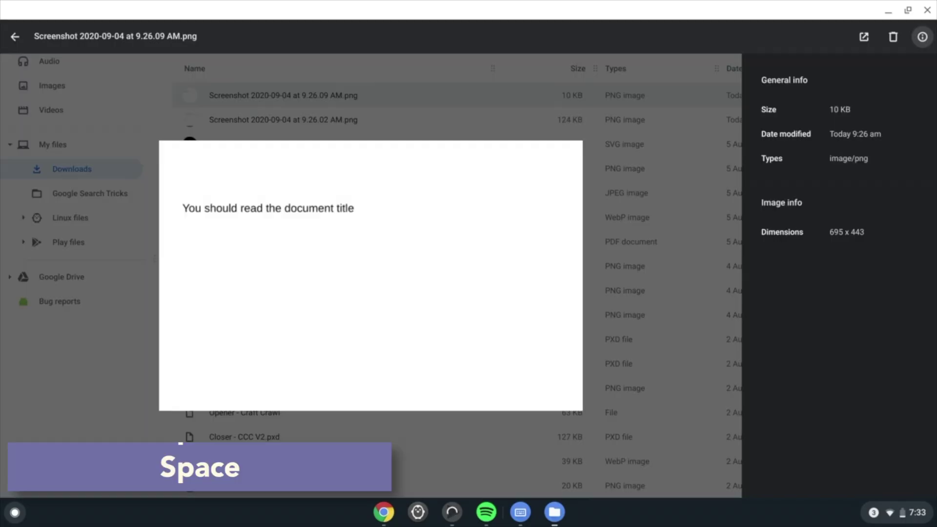
pyautogui.press('space')
pyautogui.press('space')
pyautogui.press('space')
pyautogui.press('space')
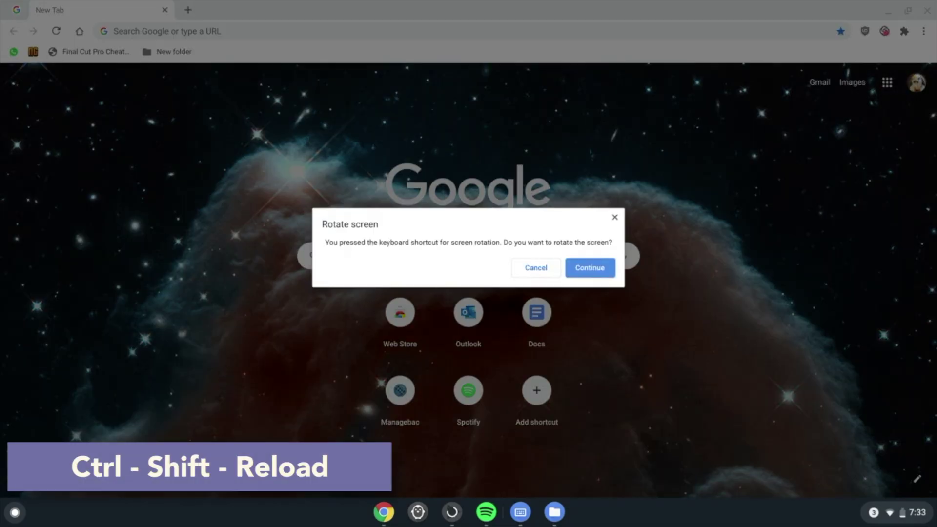
pyautogui.click(577, 272)
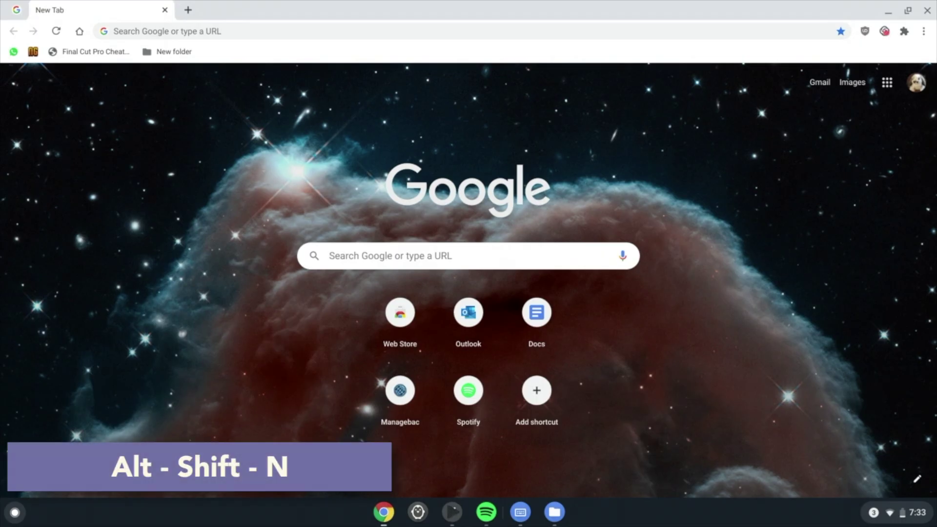
pyautogui.hotkey('alt', 'shift', 'n')
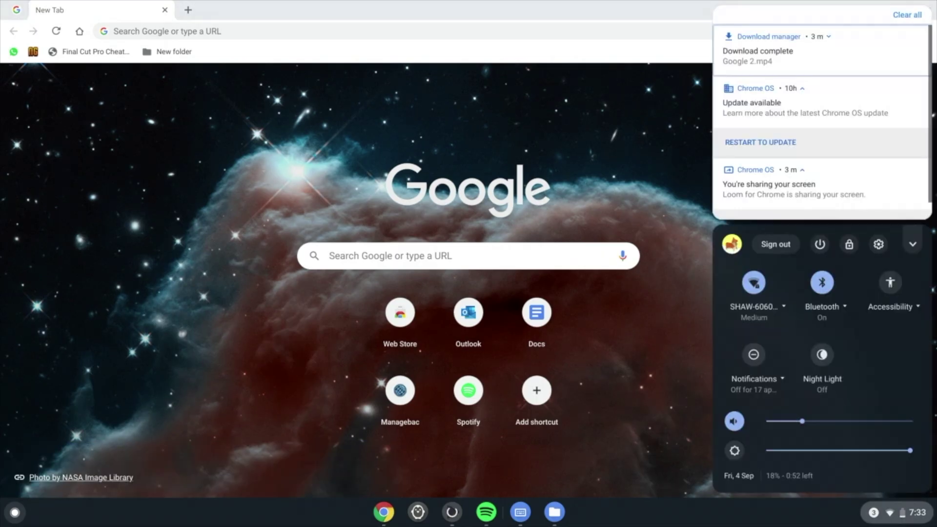
pyautogui.press('Escape')
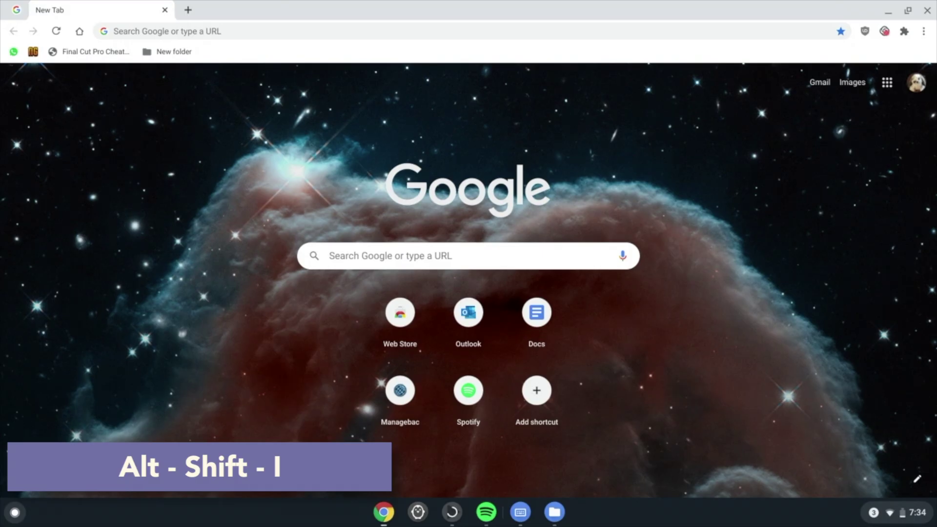
pyautogui.hotkey('alt', 'shift', 'i')
pyautogui.press('Escape')
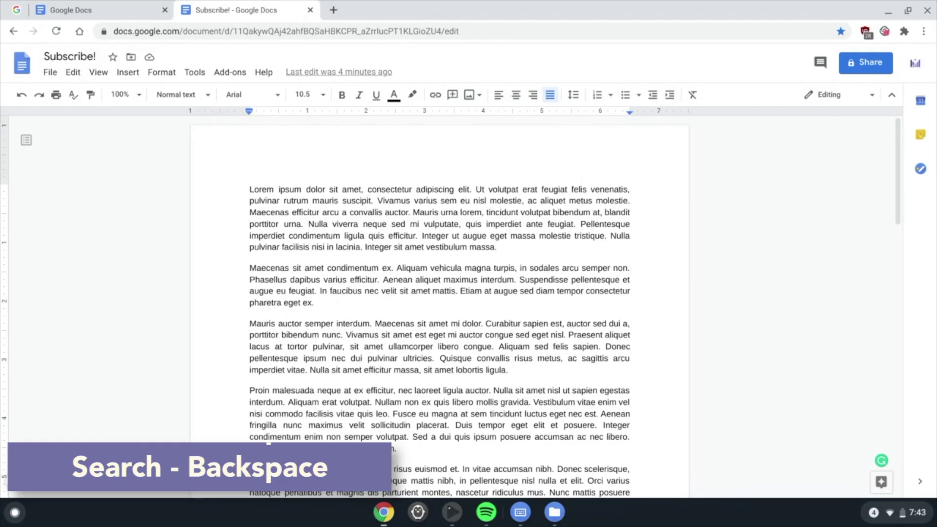
# Delete characters and words so the first sentence reads 'Lorem etur adipiscing elit.'
pyautogui.press('super+BackSpace')
pyautogui.press('super+BackSpace')
pyautogui.press('super+BackSpace')
pyautogui.press('super+BackSpace')
pyautogui.press('super+BackSpace')
pyautogui.press('super+BackSpace')
pyautogui.press('super+BackSpace')
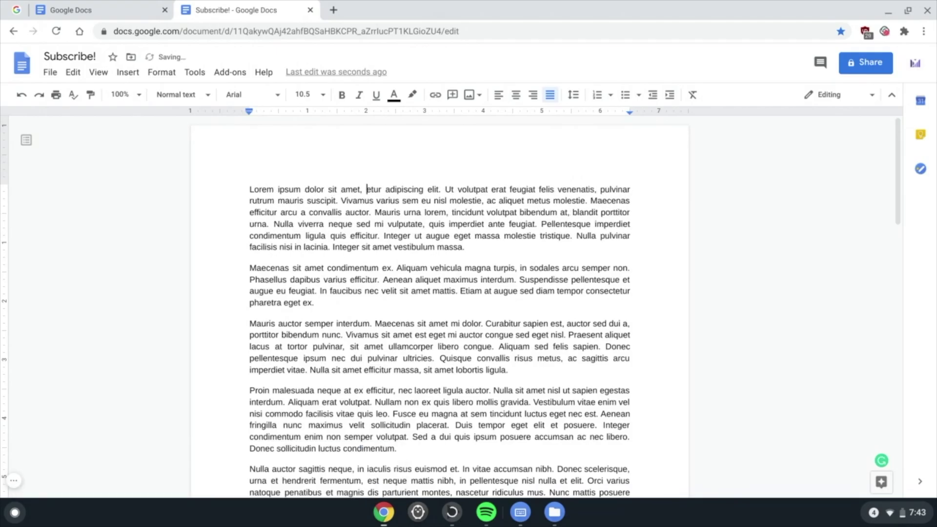
pyautogui.hotkey('ctrl', 'BackSpace')
pyautogui.hotkey('ctrl', 'BackSpace')
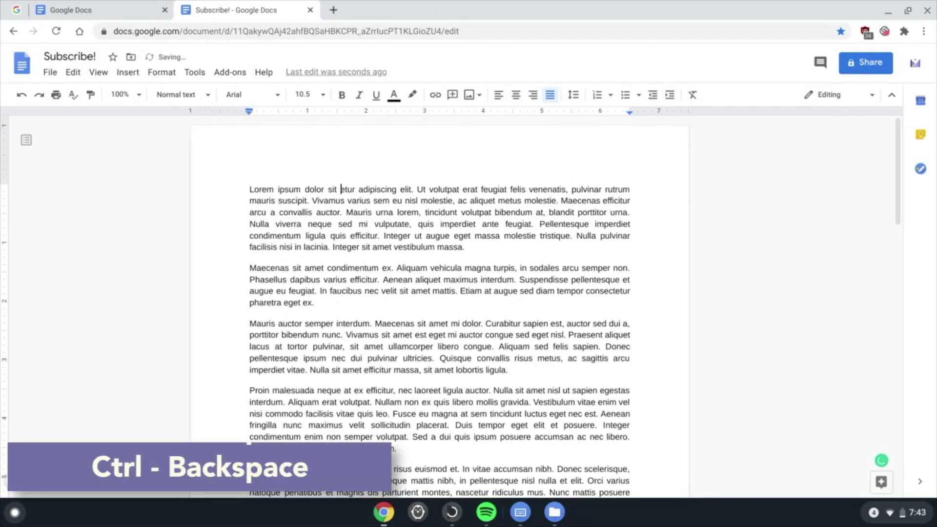
pyautogui.hotkey('ctrl', 'BackSpace')
pyautogui.hotkey('ctrl', 'BackSpace')
pyautogui.hotkey('ctrl', 'BackSpace')
# From paragraph three, jump to the document's start and end, then show the text-editing shortcuts list
pyautogui.click(439, 335)
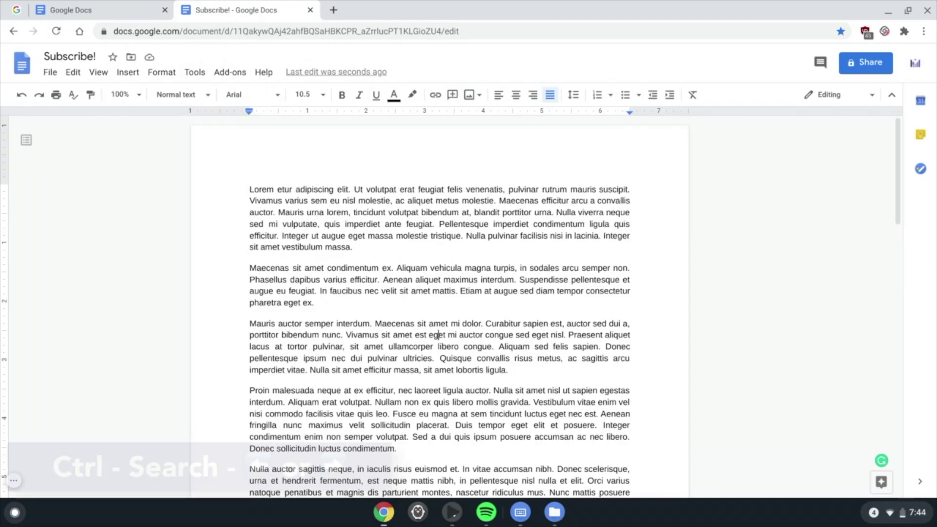
pyautogui.press('ctrl+super+Left')
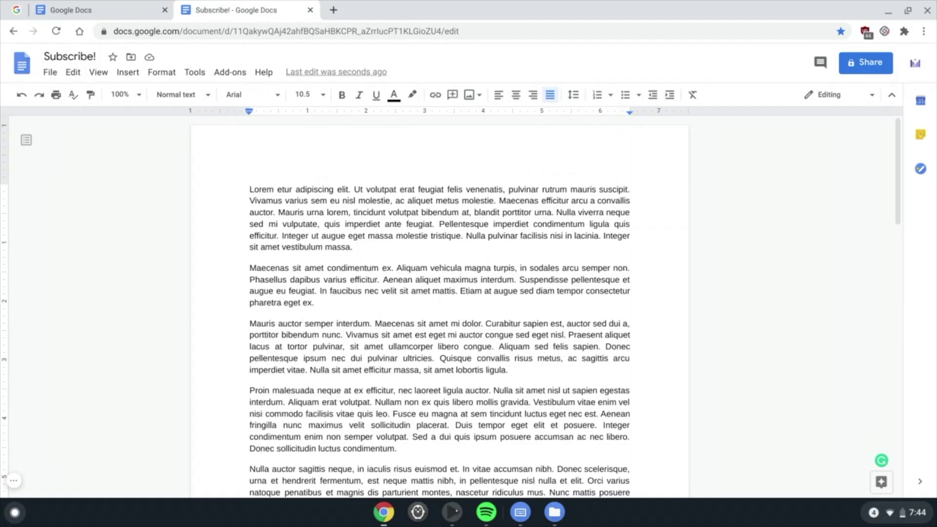
pyautogui.press('ctrl+super+Right')
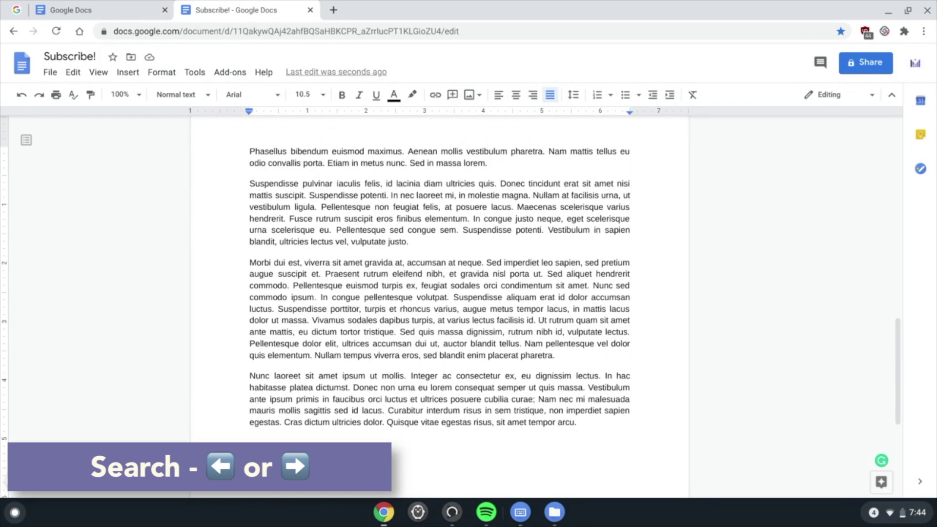
pyautogui.hotkey('ctrl', 'alt', '/')
# Close the shortcuts list, move the caret word by word around 'accumsan', then jump to the document end
pyautogui.scroll(-3, 313, 269)
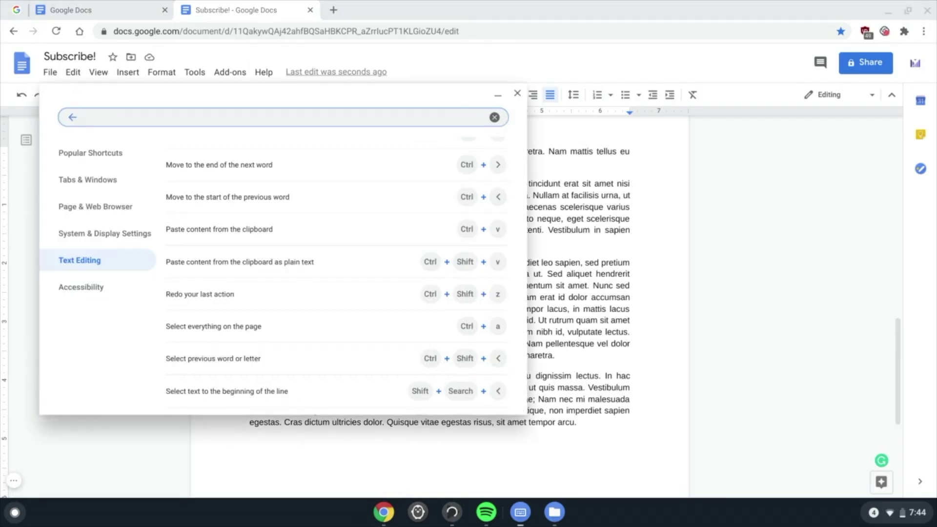
pyautogui.hotkey('ctrl', 'w')
pyautogui.hotkey('ctrl', 'Right')
pyautogui.hotkey('ctrl', 'Left')
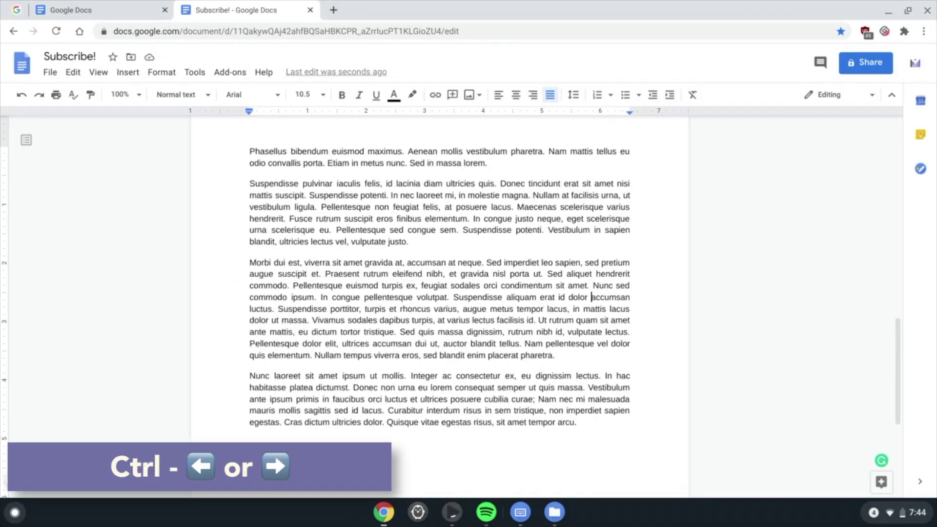
pyautogui.hotkey('ctrl', 'Right')
pyautogui.hotkey('ctrl', 'Left')
pyautogui.hotkey('ctrl', 'Right')
pyautogui.hotkey('ctrl', 'Left')
pyautogui.hotkey('ctrl', 'End')
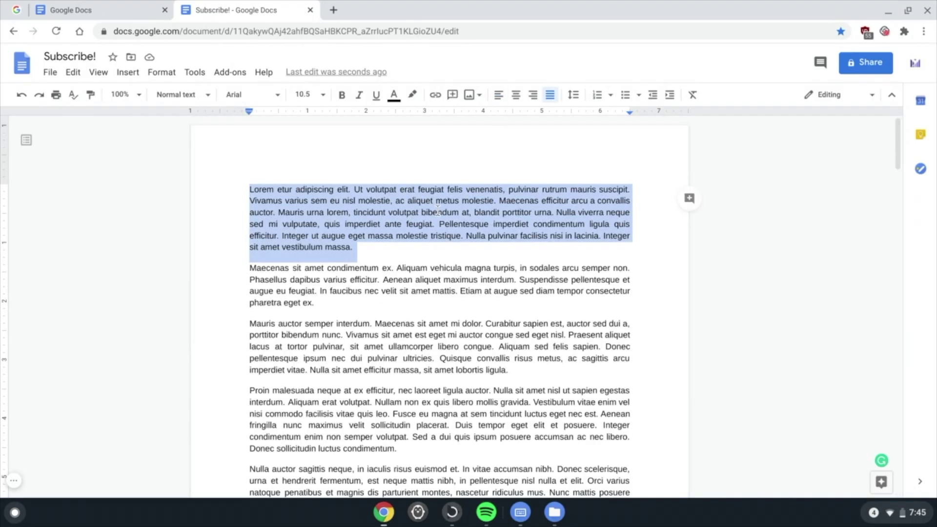
# Undo and redo so the opening Lorem paragraph is removed again, then select the whole document
pyautogui.hotkey('ctrl', 'z')
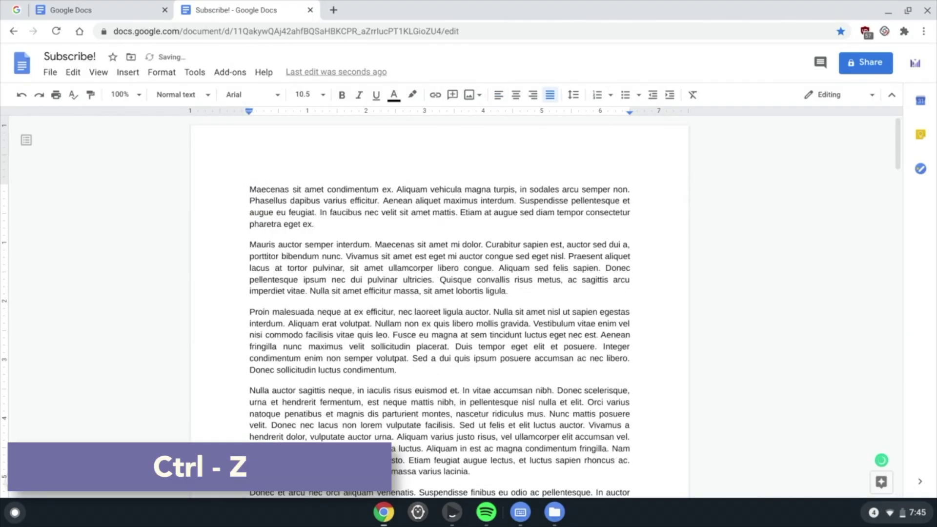
pyautogui.hotkey('ctrl', 'shift', 'z')
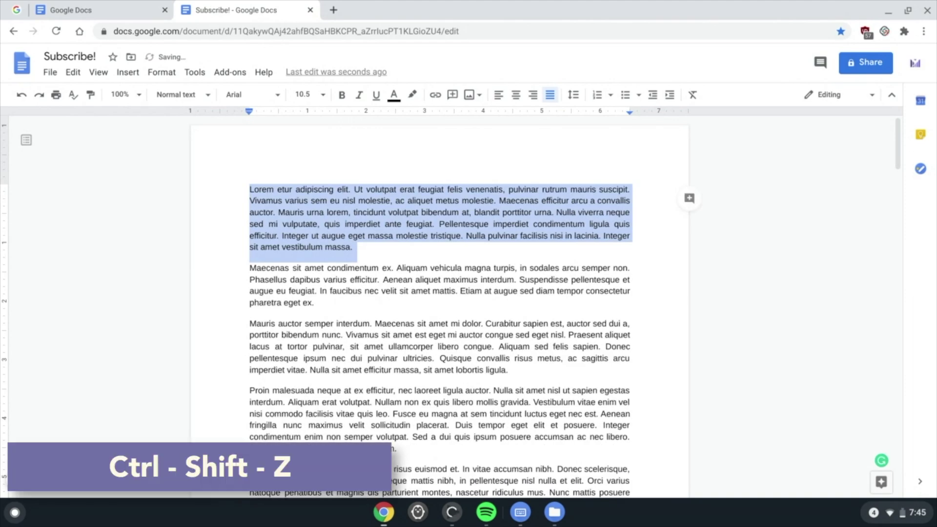
pyautogui.hotkey('ctrl', 'shift', 'z')
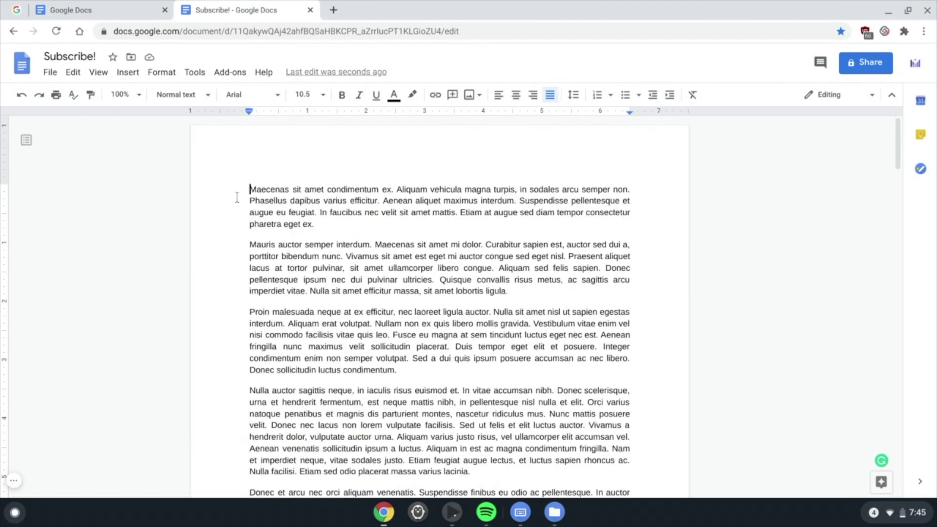
pyautogui.hotkey('ctrl', 'a')
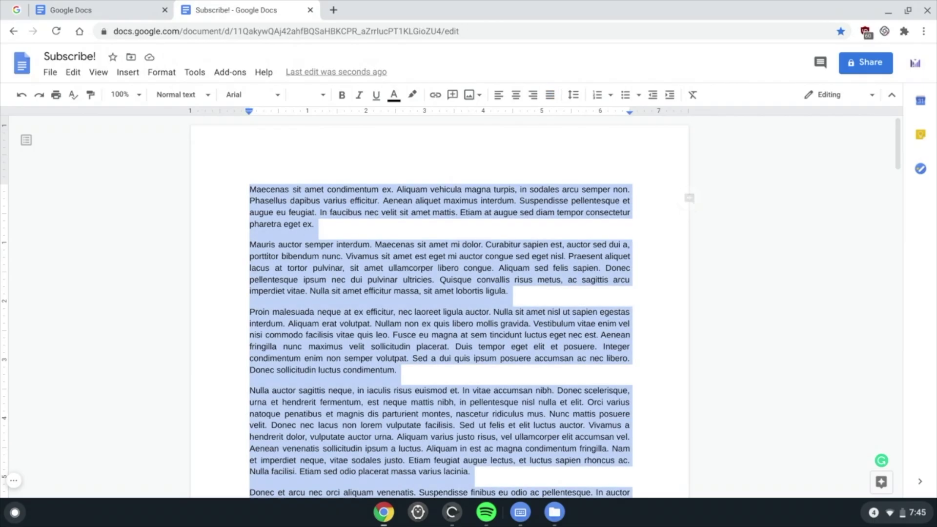
# Place the caret inside 'Aliquam' on the first line and alternately select the word's end and start
pyautogui.click(416, 190)
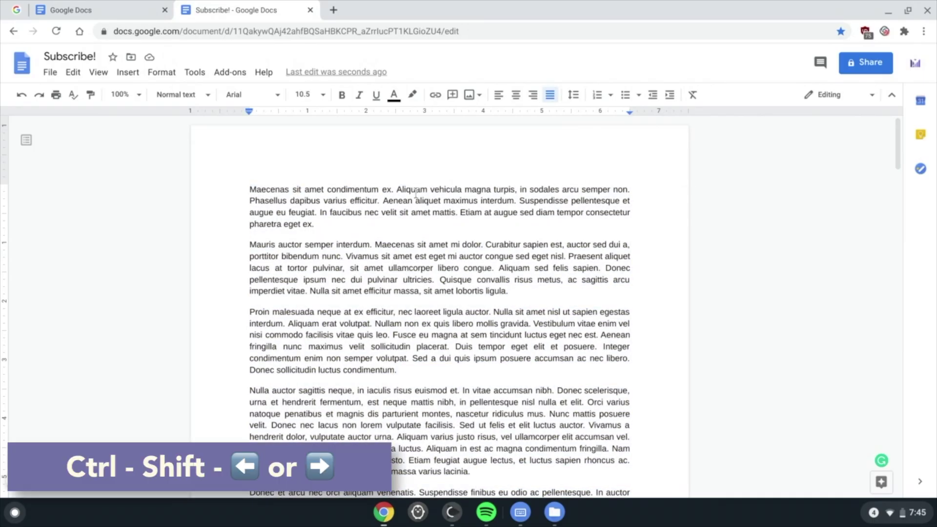
pyautogui.hotkey('ctrl', 'shift', 'Right')
pyautogui.hotkey('ctrl', 'shift', 'Left')
pyautogui.hotkey('ctrl', 'shift', 'Right')
pyautogui.hotkey('ctrl', 'shift', 'Left')
pyautogui.hotkey('ctrl', 'shift', 'Right')
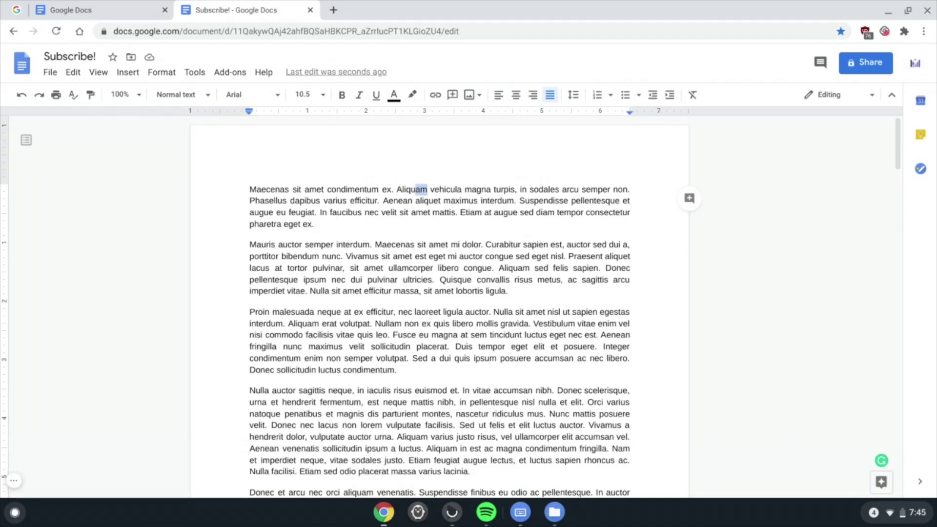
pyautogui.hotkey('ctrl', 'shift', 'Left')
pyautogui.hotkey('ctrl', 'shift', 'Right')
pyautogui.hotkey('ctrl', 'shift', 'Left')
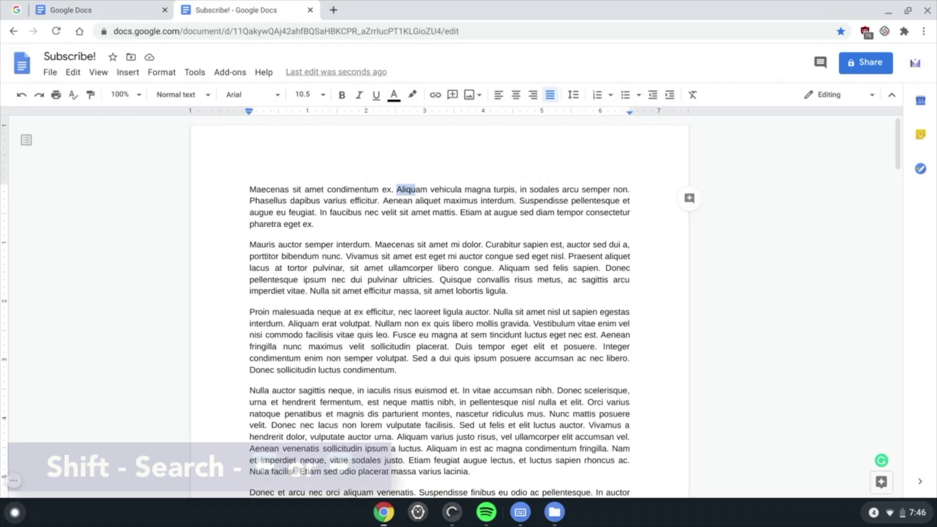
# Alternately select from 'Aliquam' to the line start and line end, then reopen the shortcuts list
pyautogui.press('shift+super+Left')
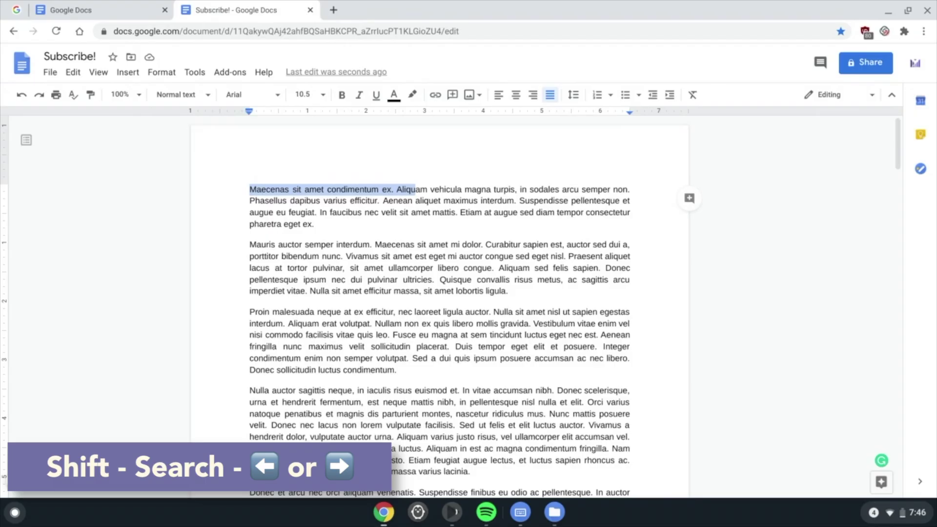
pyautogui.press('shift+super+Right')
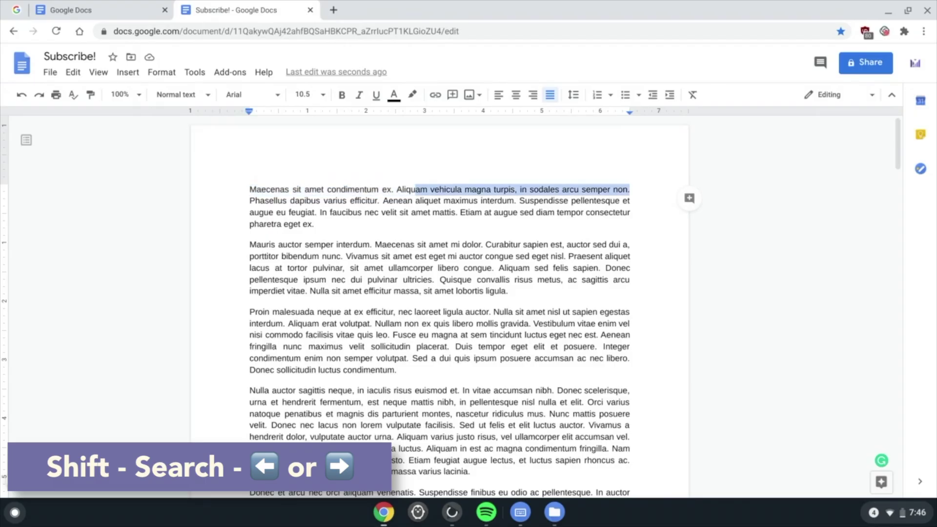
pyautogui.press('shift+super+Left')
pyautogui.press('shift+super+Right')
pyautogui.press('shift+super+Left')
pyautogui.press('shift+super+Right')
pyautogui.press('shift+super+Left')
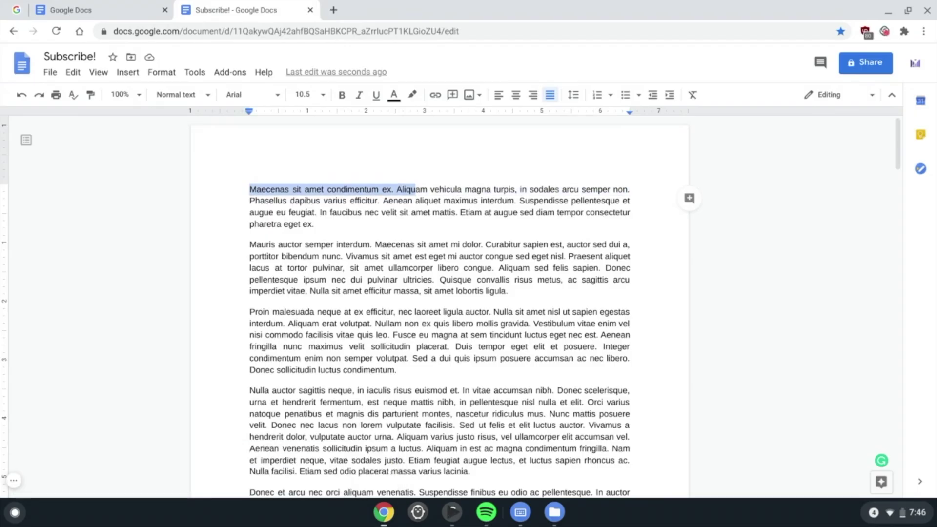
pyautogui.hotkey('ctrl', 'alt', '/')
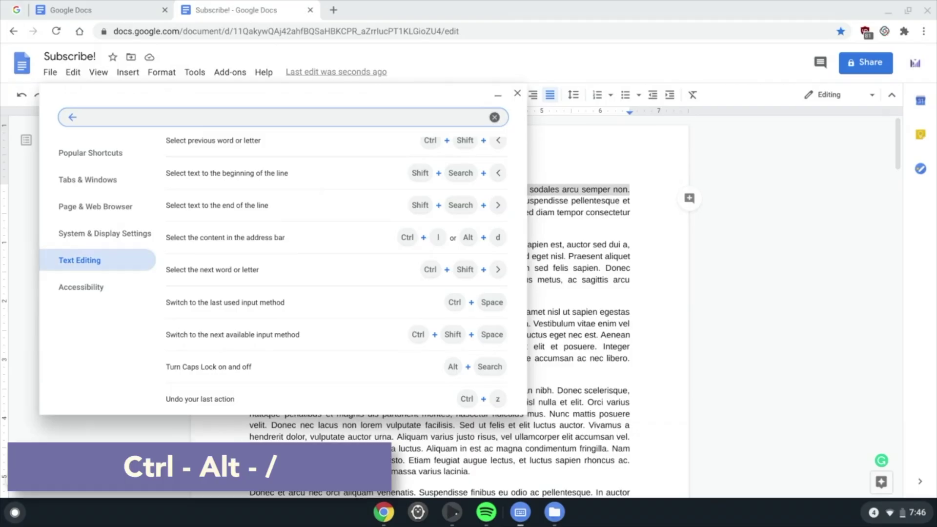